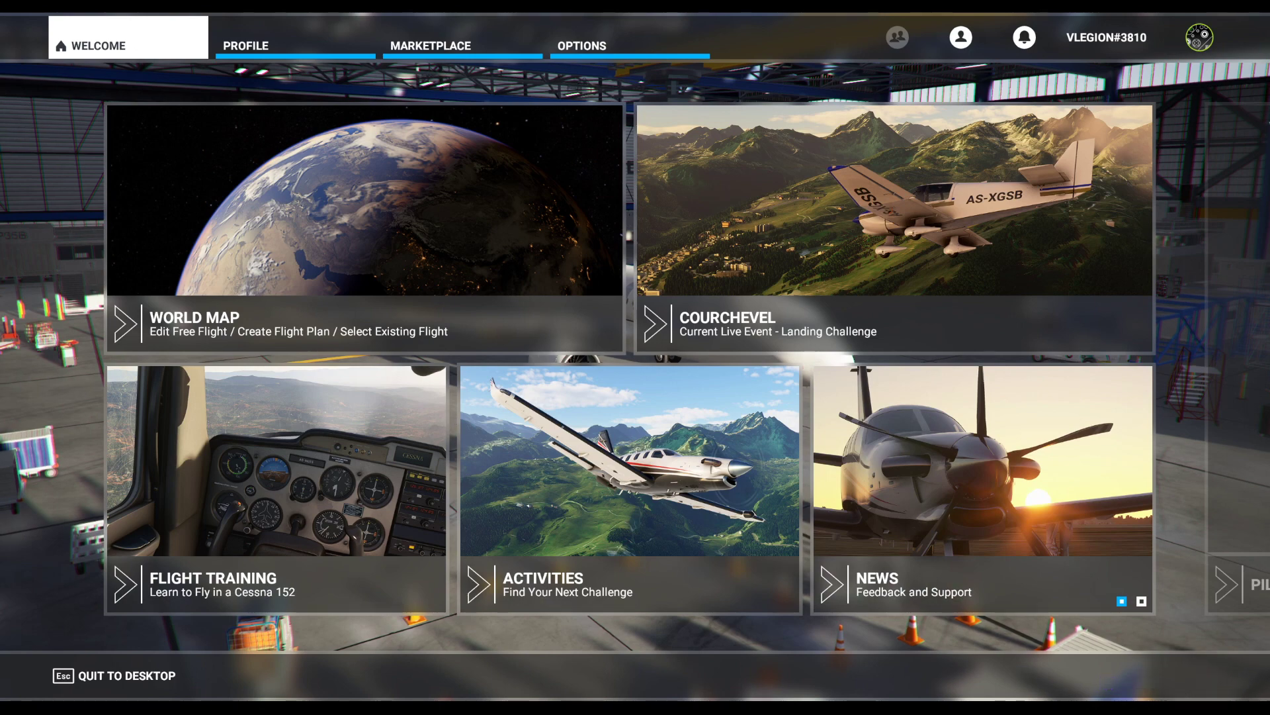
Open the World Map and bring up the Airbus A320neo aircraft options.
{"action": "left_click", "coordinate": [256, 229]}
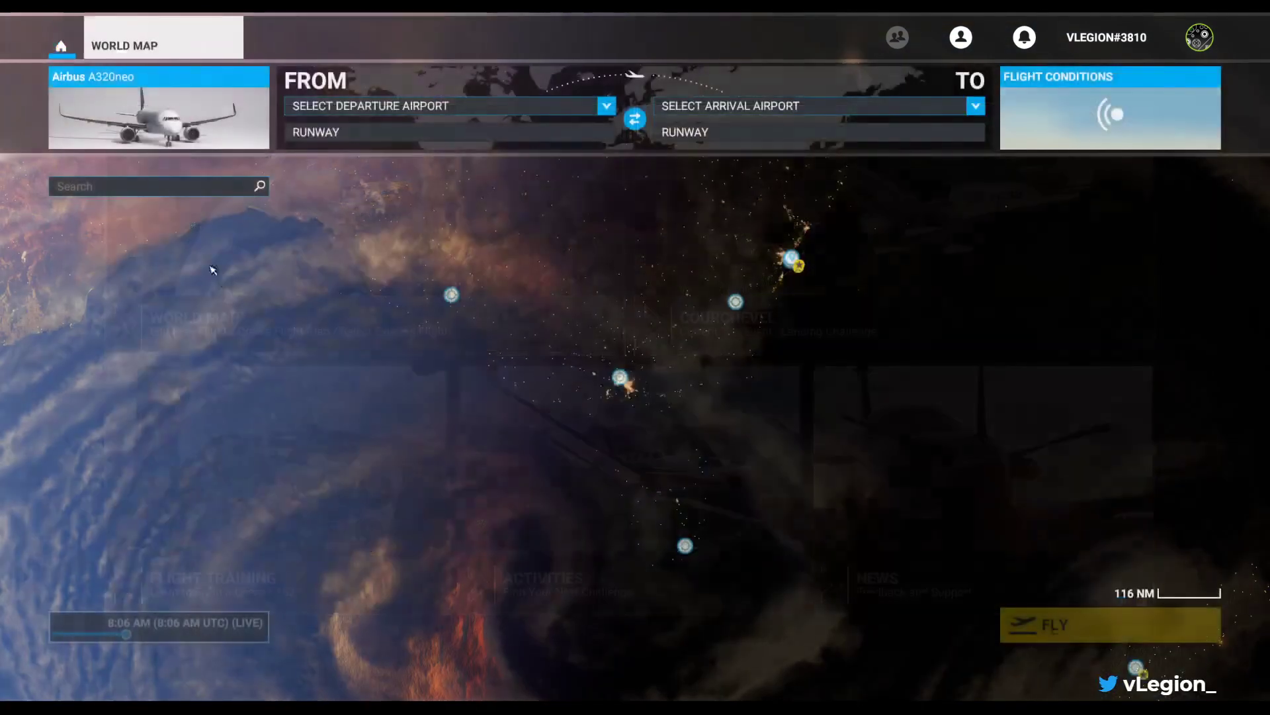
{"action": "left_click", "coordinate": [184, 104]}
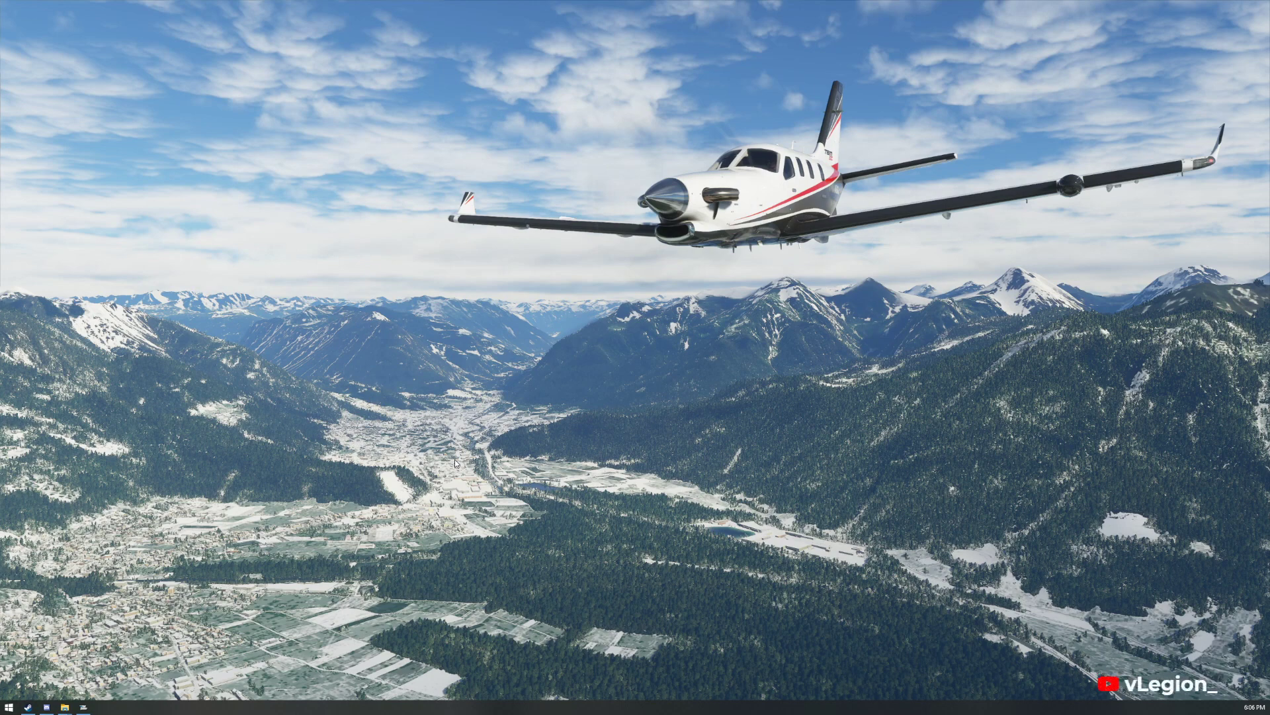
Open a new File Explorer window, set it aside, and restore the LIVERIESMEGAPACK window.
{"action": "key", "text": "super+e"}
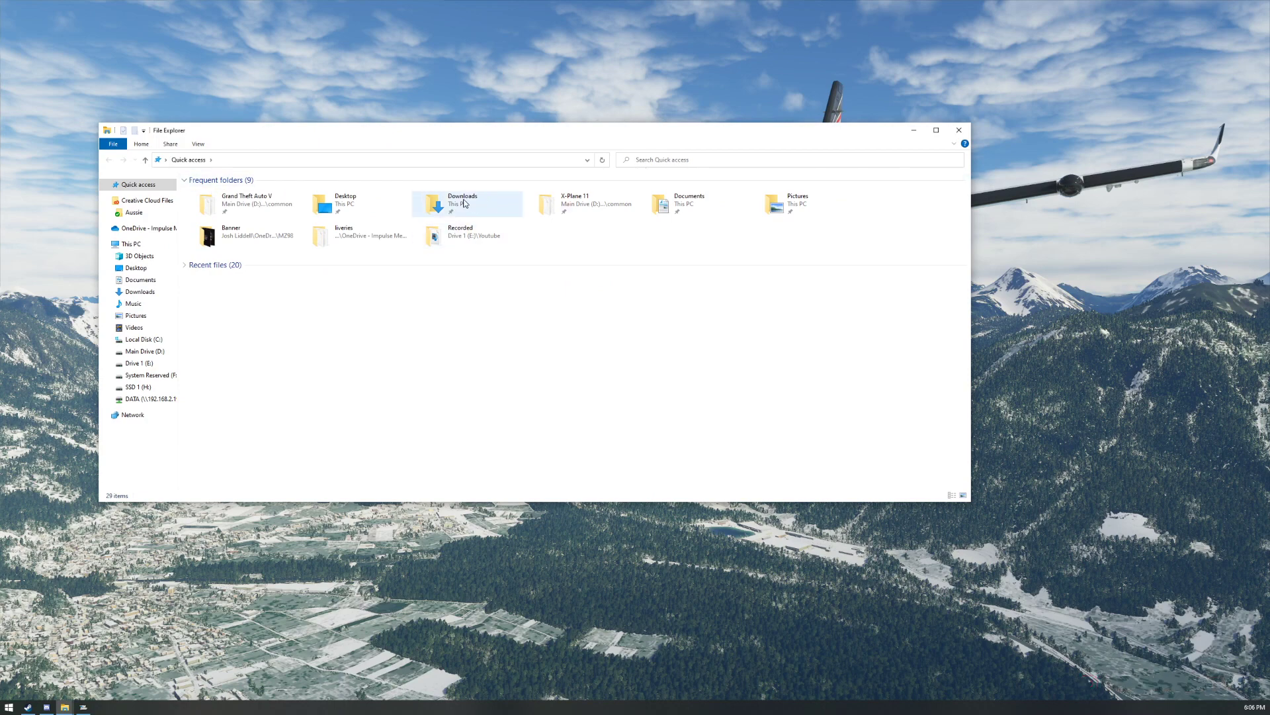
{"action": "left_click", "coordinate": [914, 129]}
{"action": "mouse_move", "coordinate": [64, 706]}
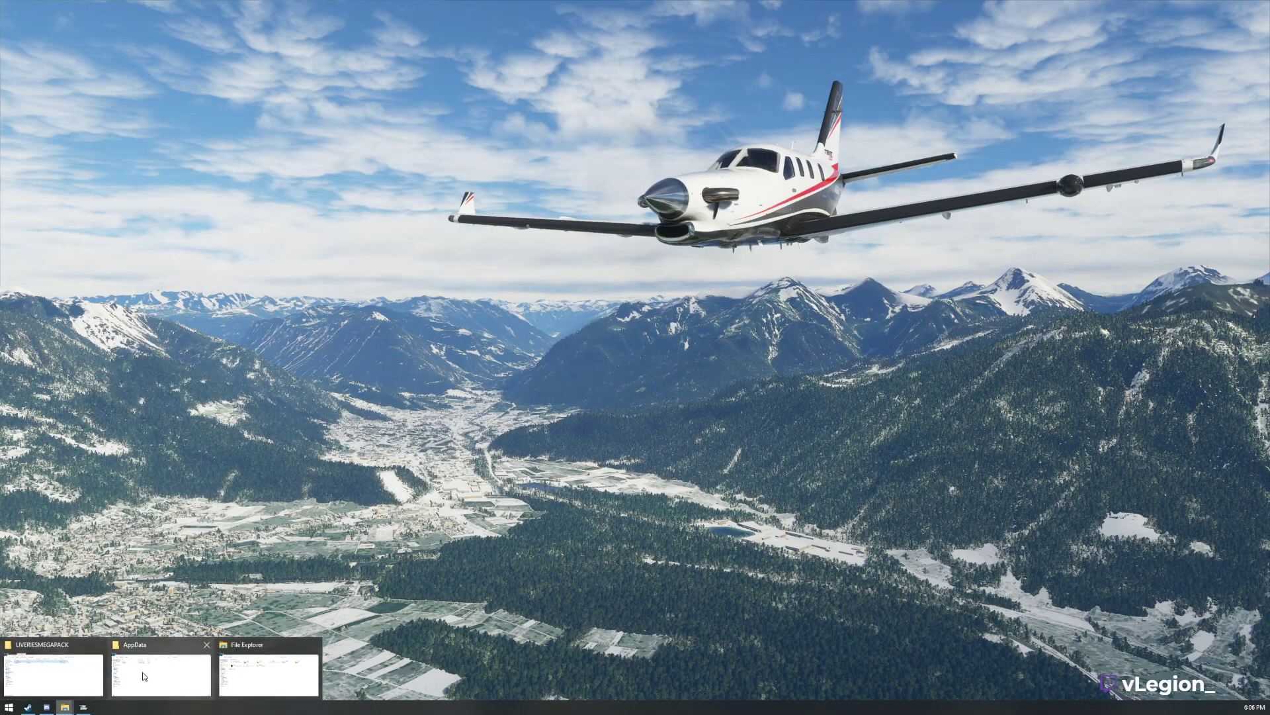
{"action": "left_click", "coordinate": [53, 669]}
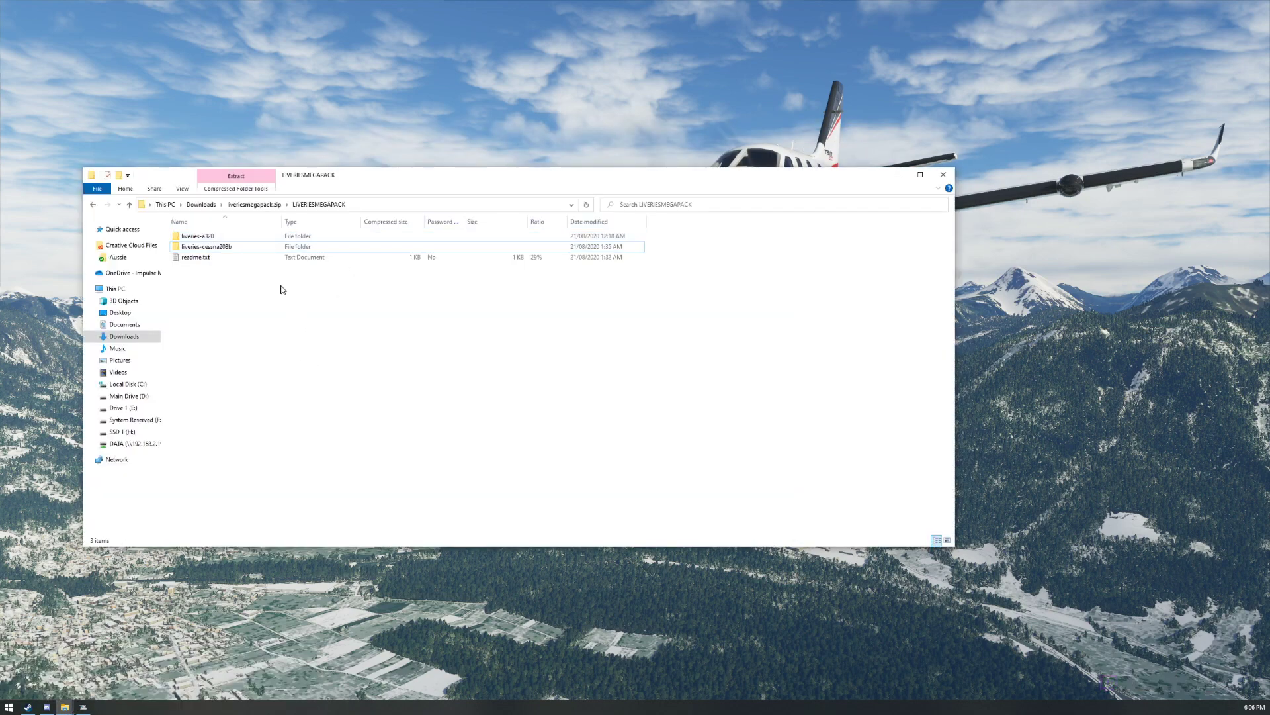
Reopen the LIVERIESMEGAPACK folder, select liveries-a320, and open a second Explorer window's address bar.
{"action": "left_click", "coordinate": [258, 205]}
{"action": "left_click", "coordinate": [229, 309]}
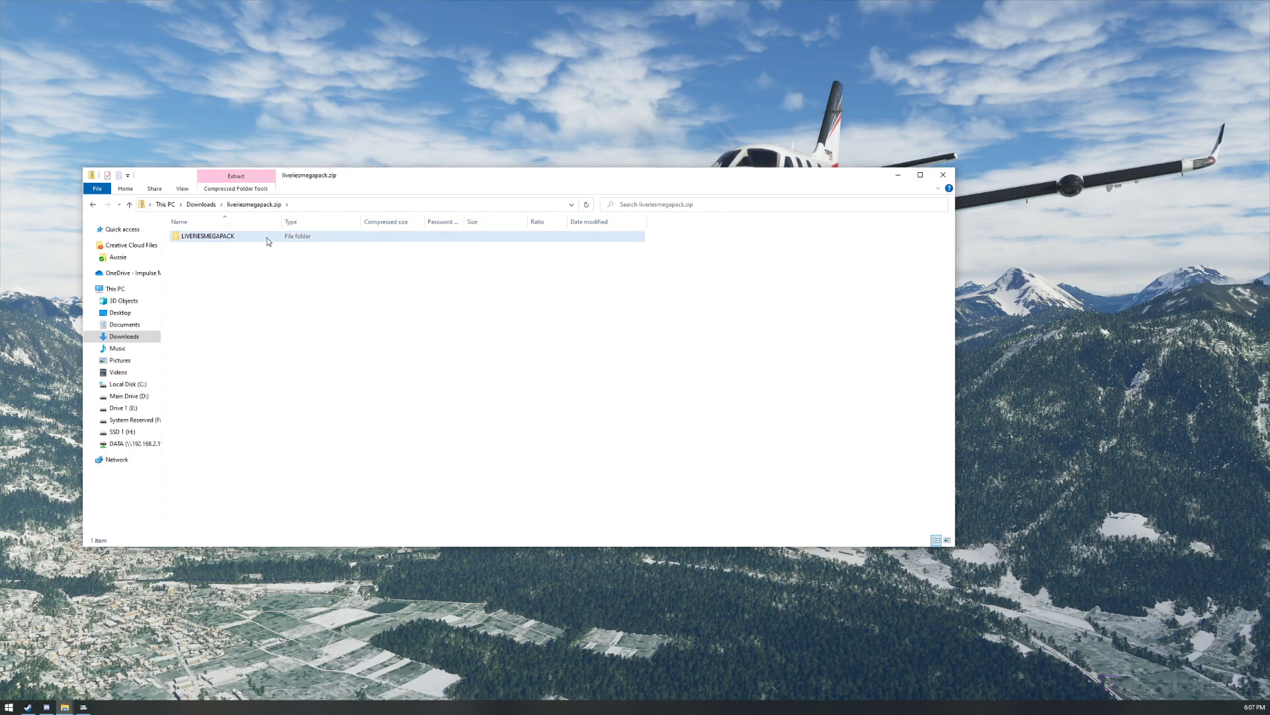
{"action": "double_click", "coordinate": [236, 238]}
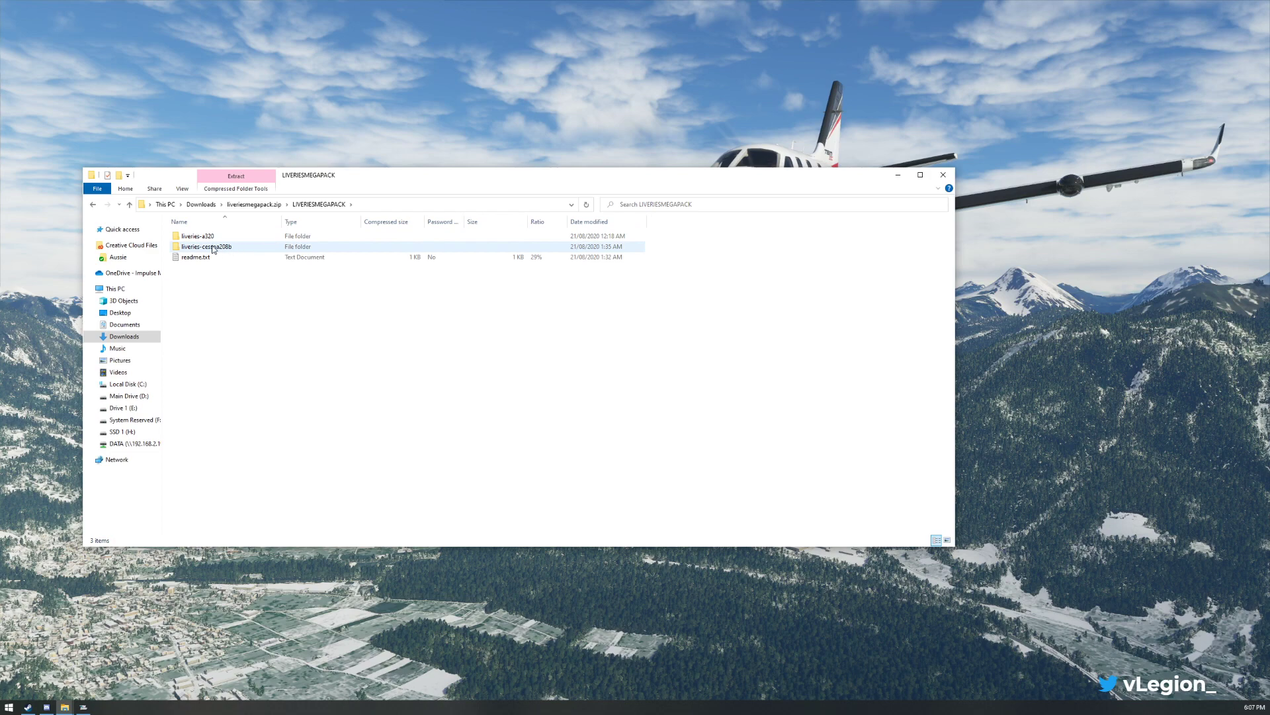
{"action": "left_click", "coordinate": [350, 237]}
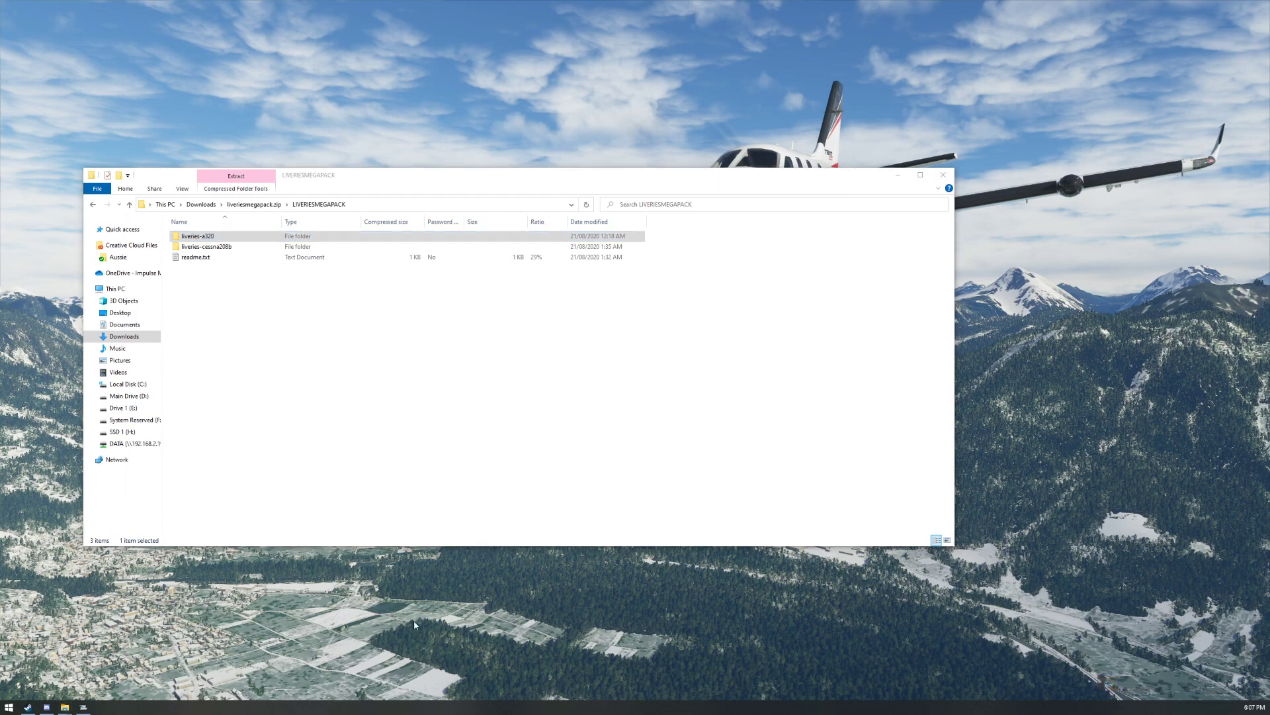
{"action": "key", "text": "super+e"}
{"action": "left_click", "coordinate": [284, 174]}
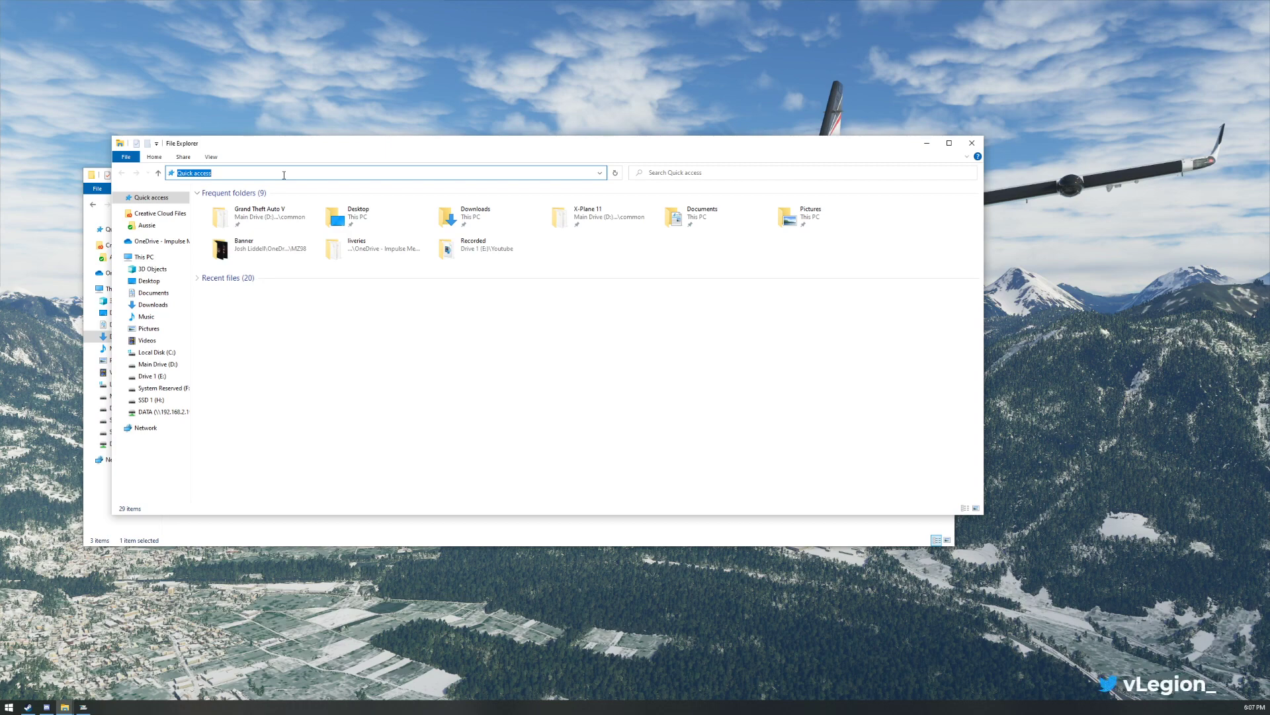
Navigate the second window from %appdata% to Microsoft Flight Simulator\Packages.
{"action": "type", "text": "%"}
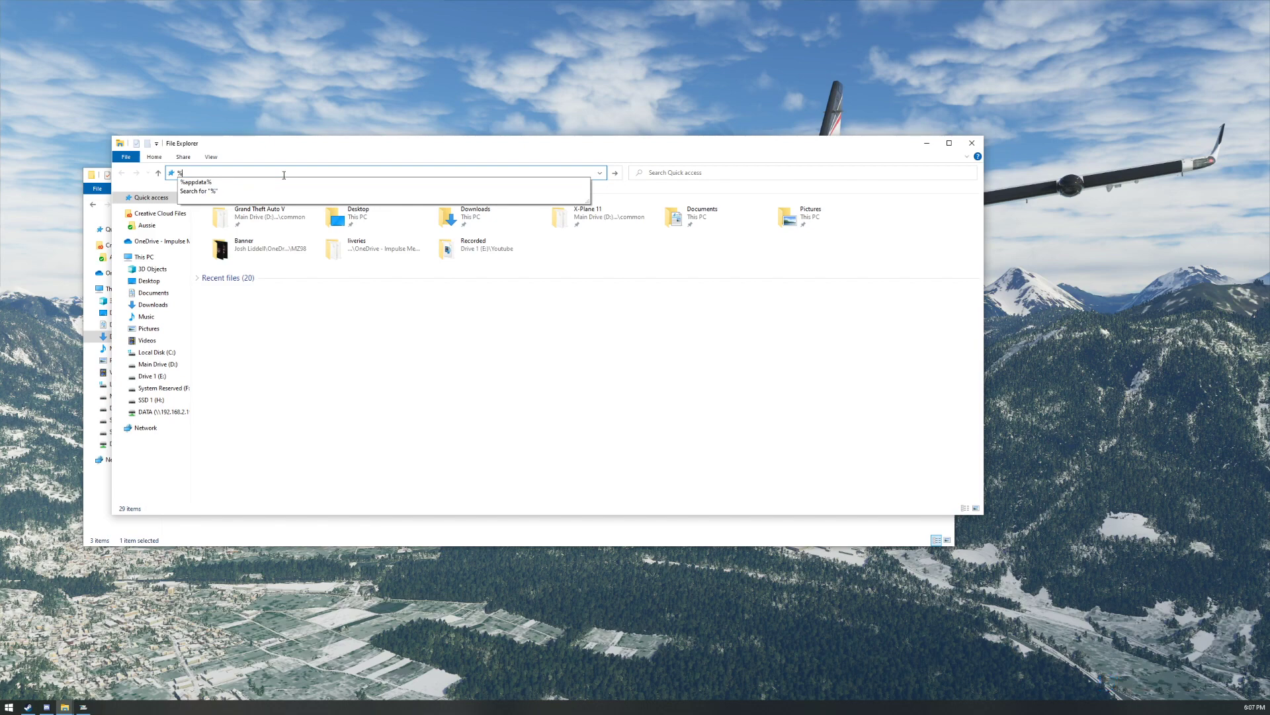
{"action": "type", "text": "appdata%"}
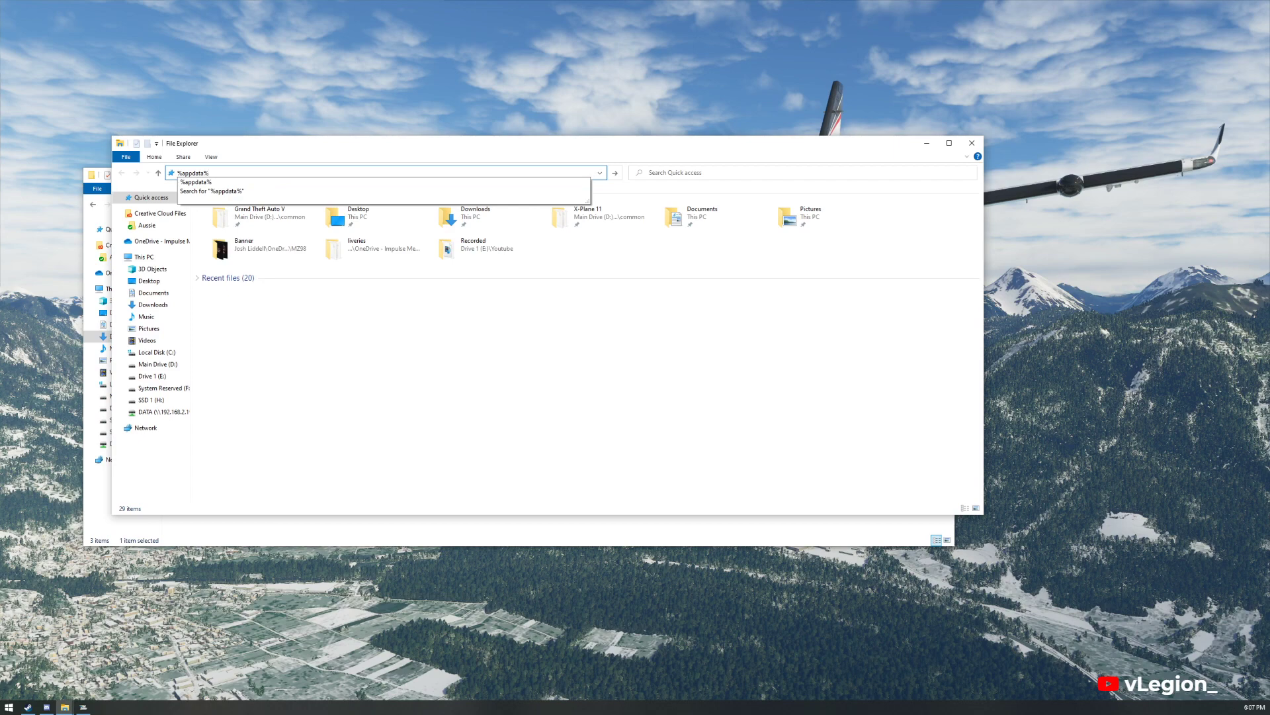
{"action": "key", "text": "Return"}
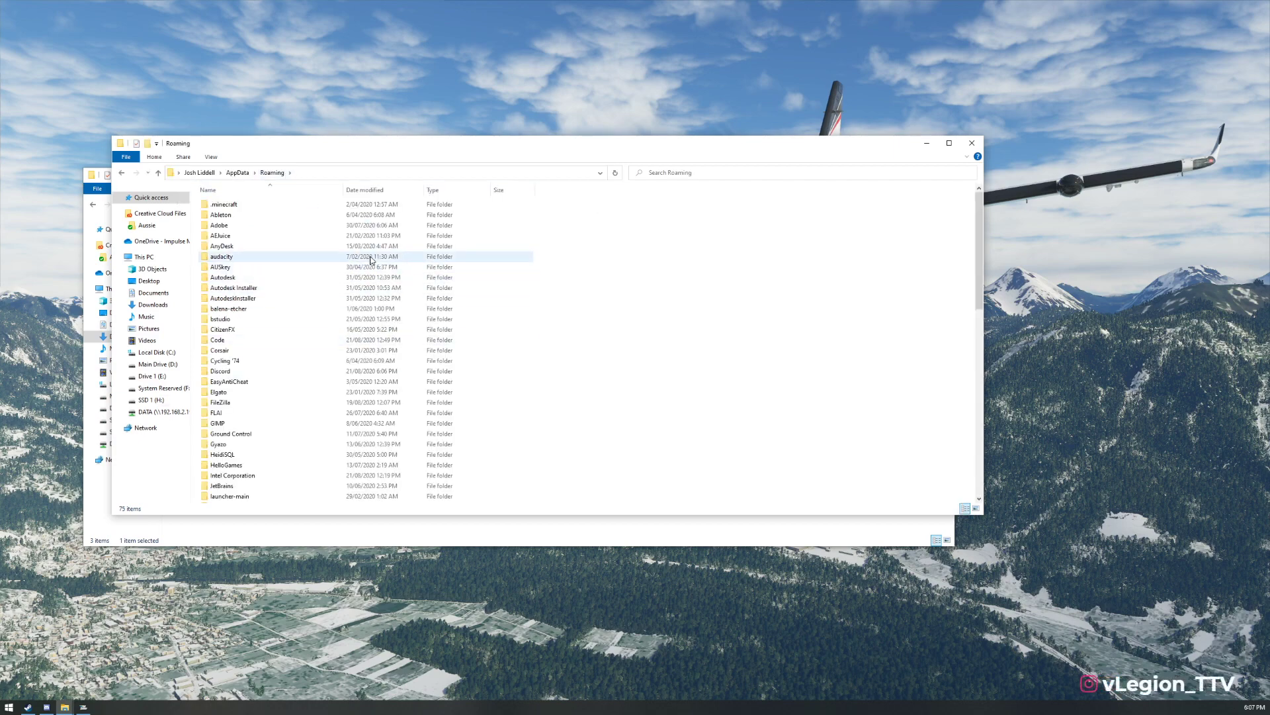
{"action": "scroll", "coordinate": [318, 285], "scroll_direction": "down", "scroll_amount": 4}
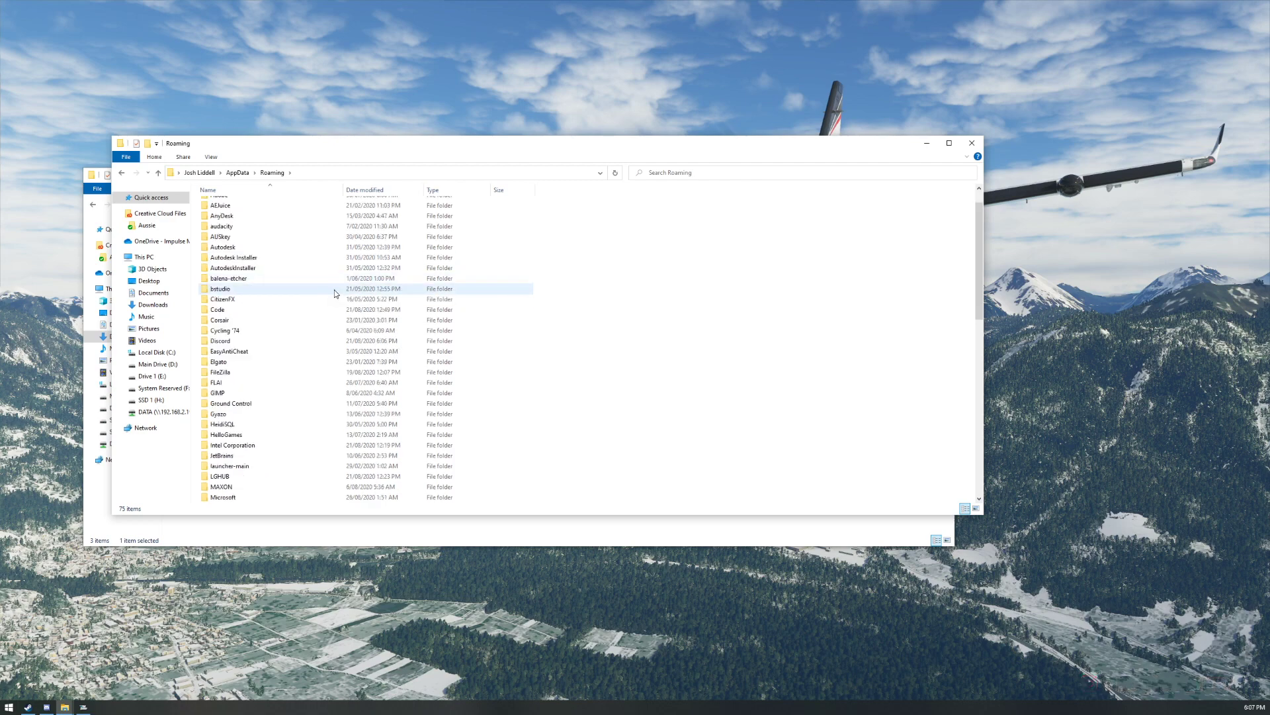
{"action": "scroll", "coordinate": [227, 382], "scroll_direction": "down", "scroll_amount": 1}
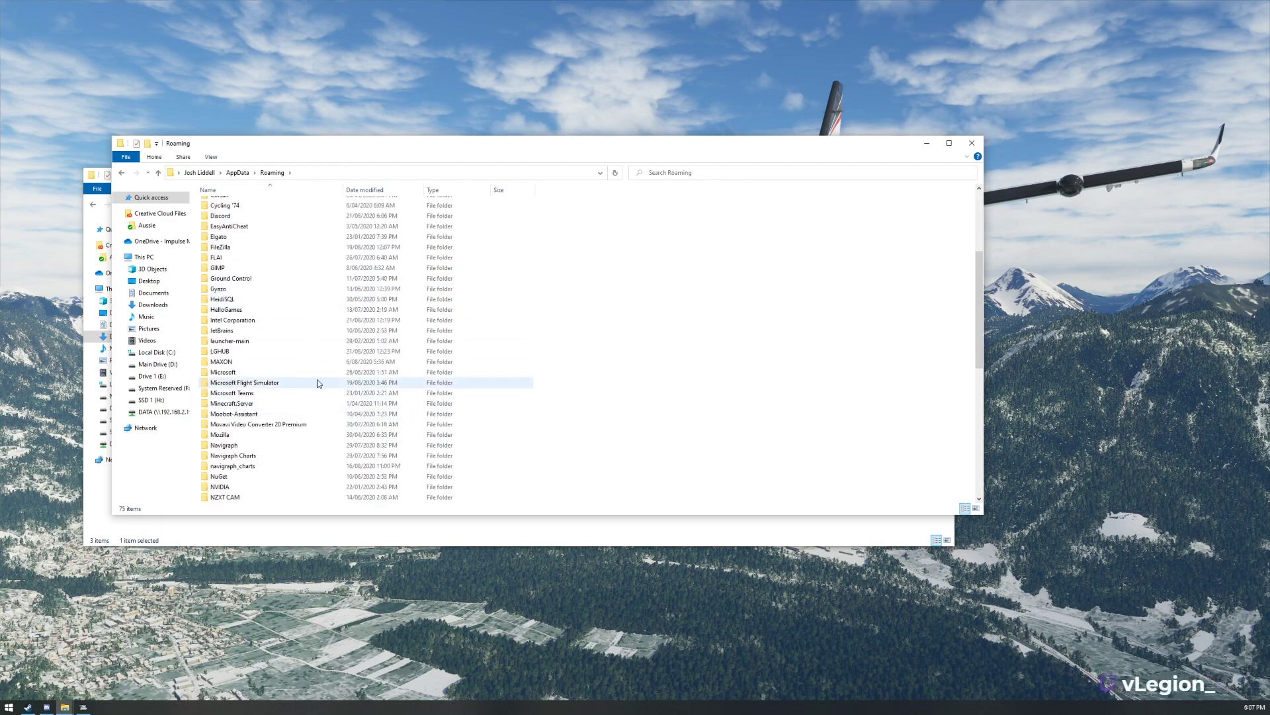
{"action": "double_click", "coordinate": [303, 388]}
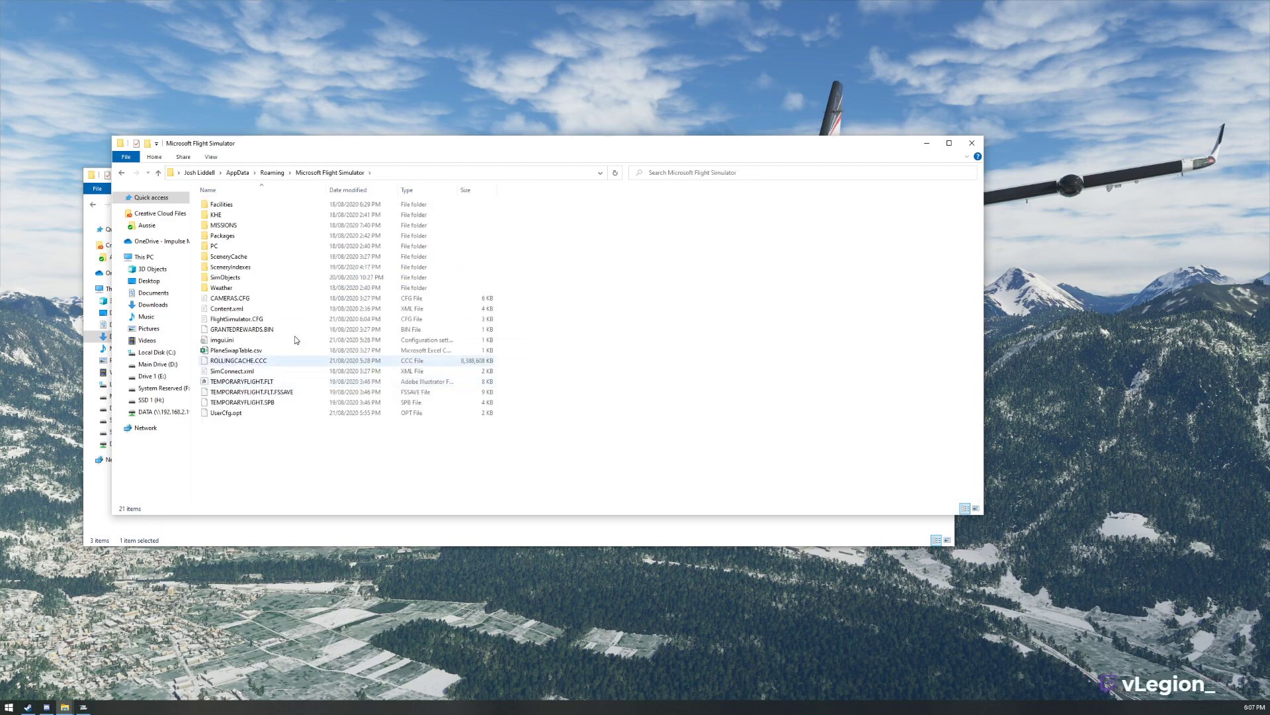
{"action": "double_click", "coordinate": [260, 235]}
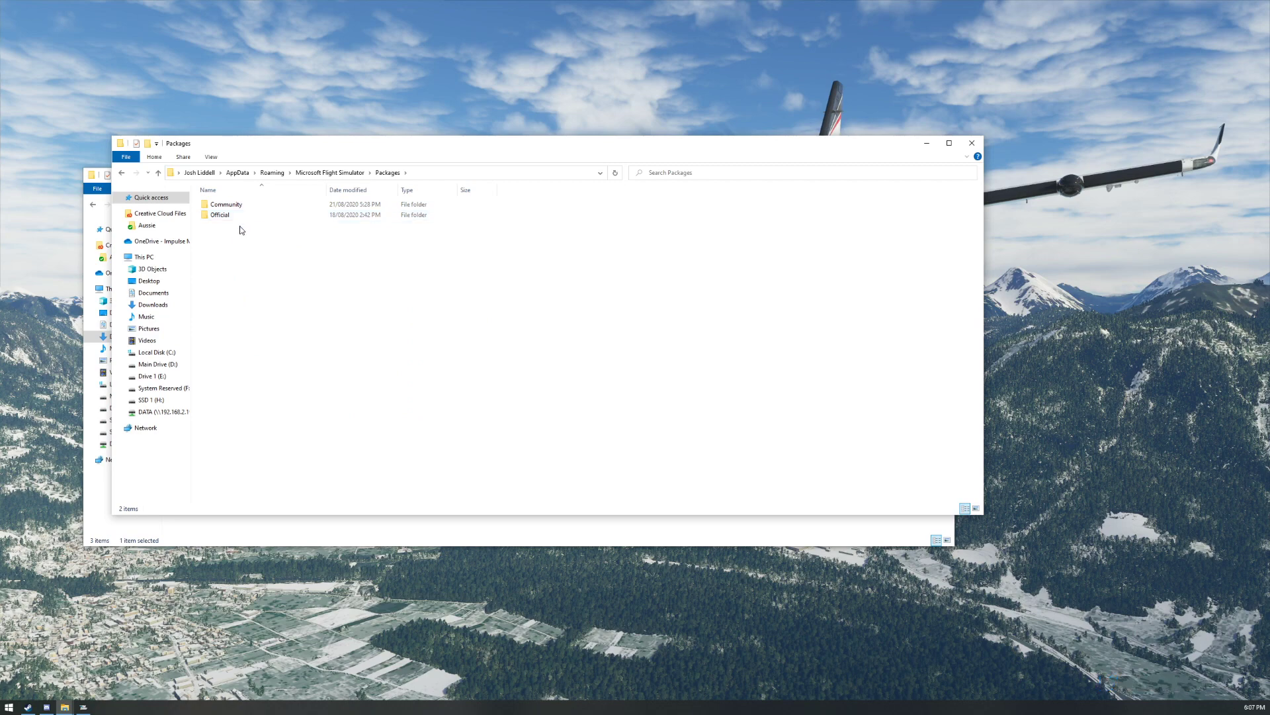
{"action": "mouse_move", "coordinate": [252, 221]}
Open the Community folder and close the flight simulator window.
{"action": "left_click", "coordinate": [264, 207]}
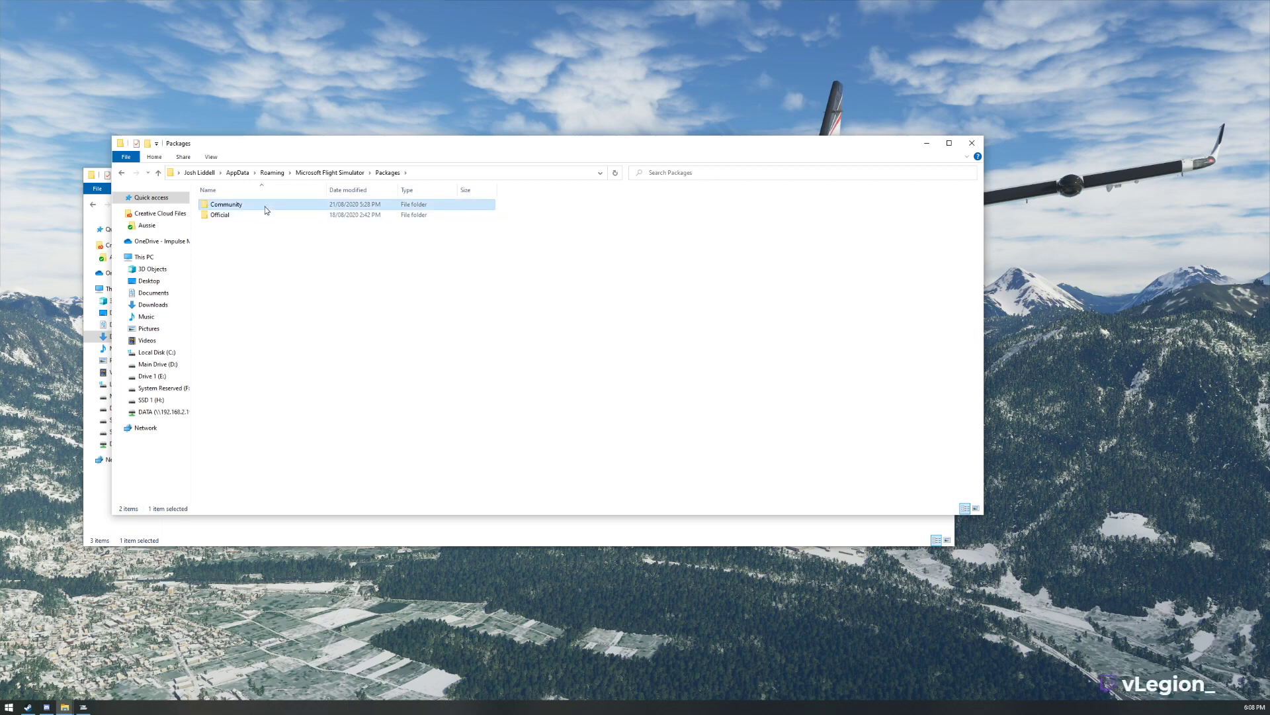
{"action": "double_click", "coordinate": [266, 210]}
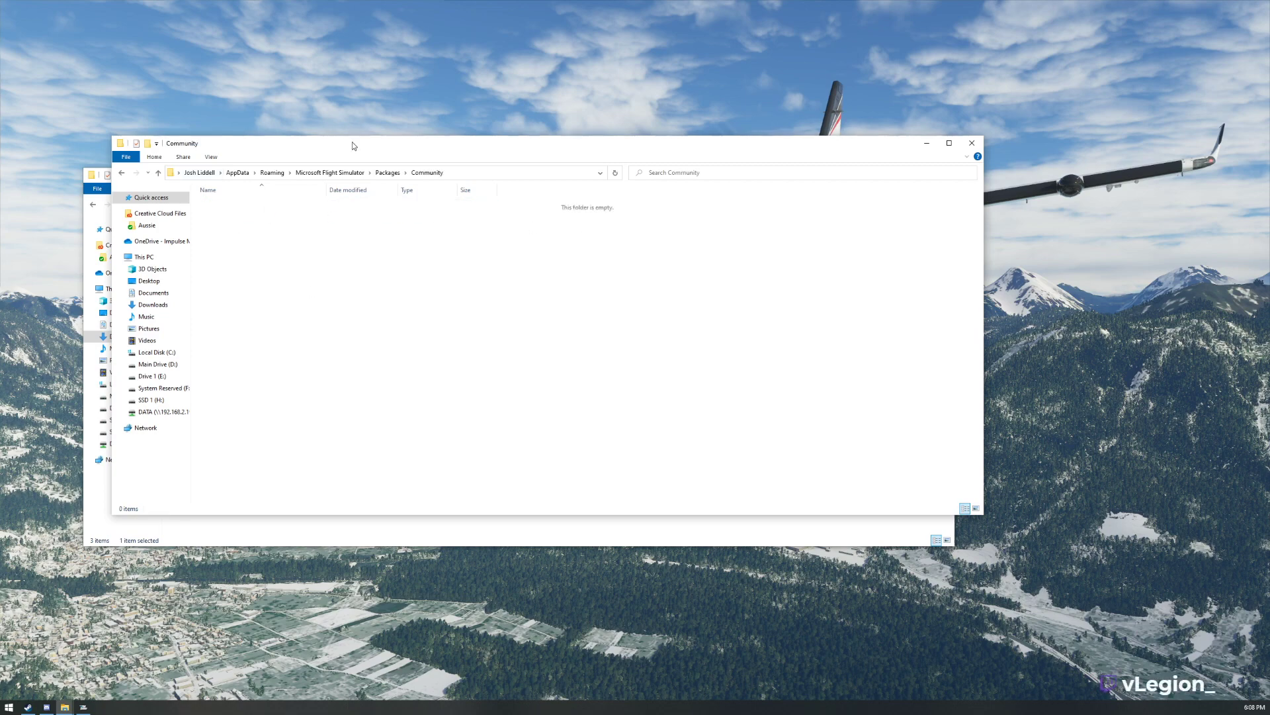
{"action": "left_click_drag", "start_coordinate": [352, 141], "coordinate": [496, 71]}
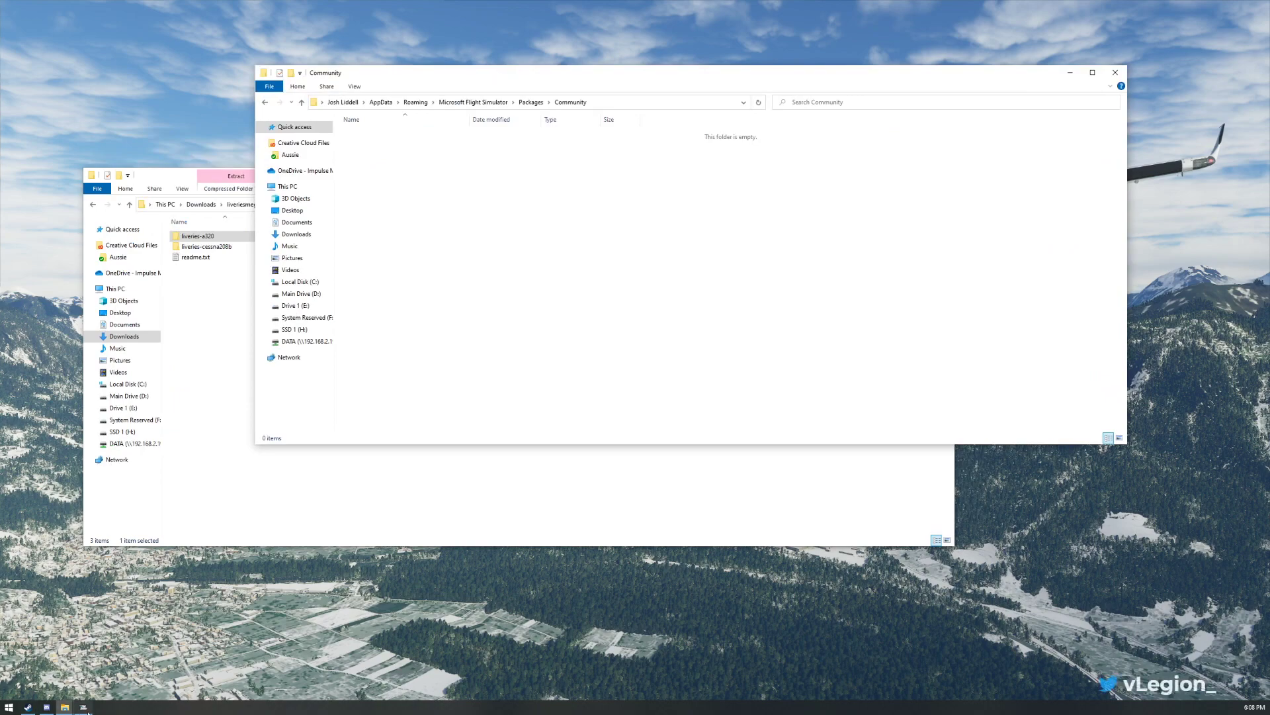
{"action": "left_click", "coordinate": [84, 706]}
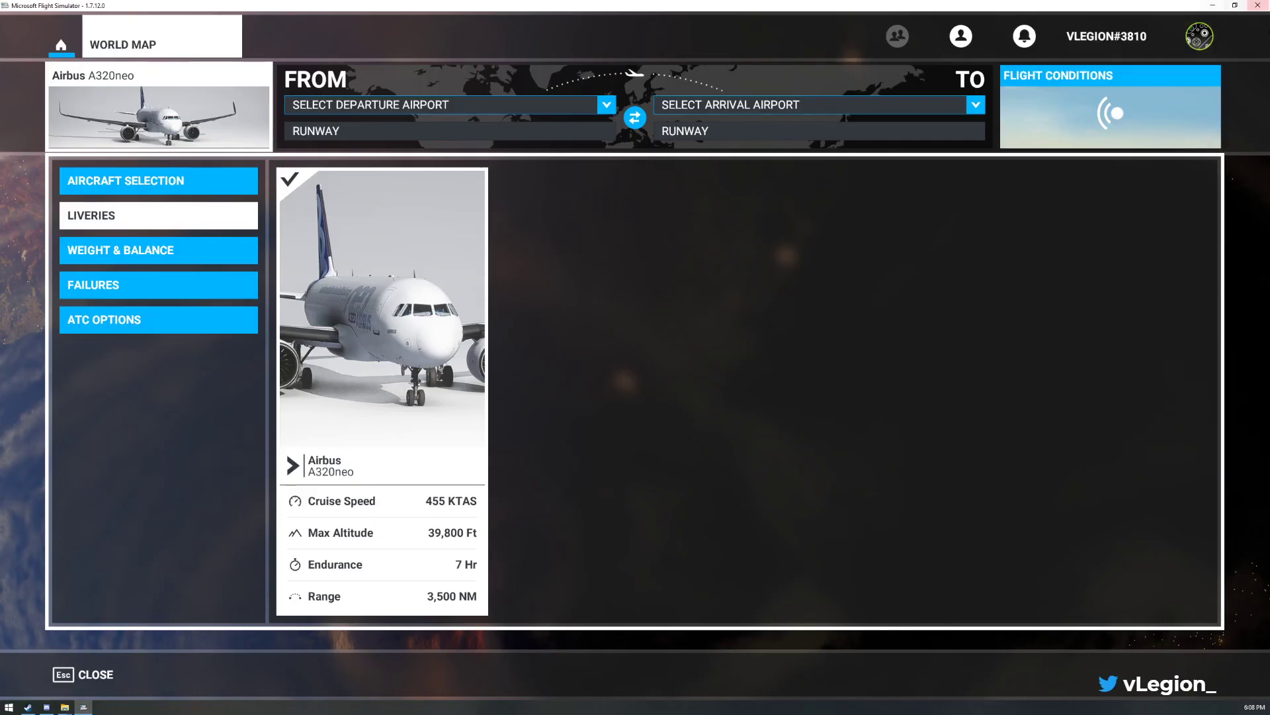
{"action": "left_click", "coordinate": [1257, 5]}
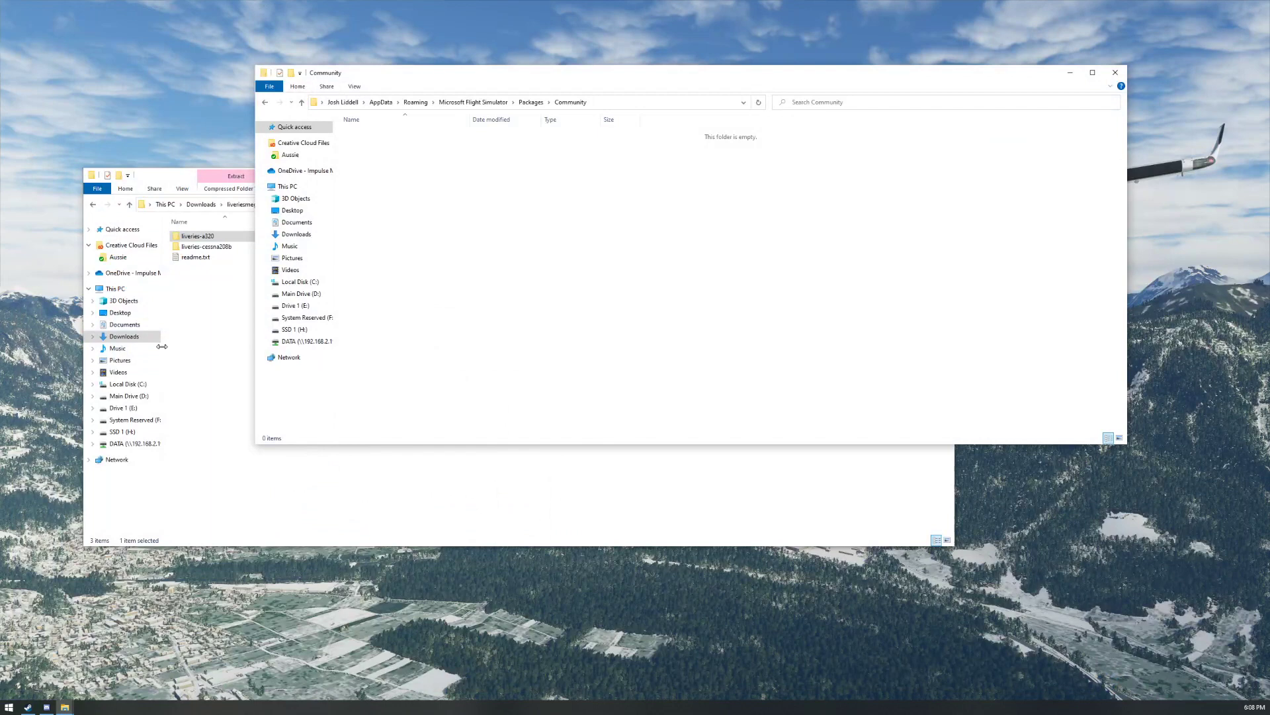
Copy the liveries-a320 and liveries-cessna208b folders into Community by dragging them.
{"action": "left_click", "coordinate": [199, 334]}
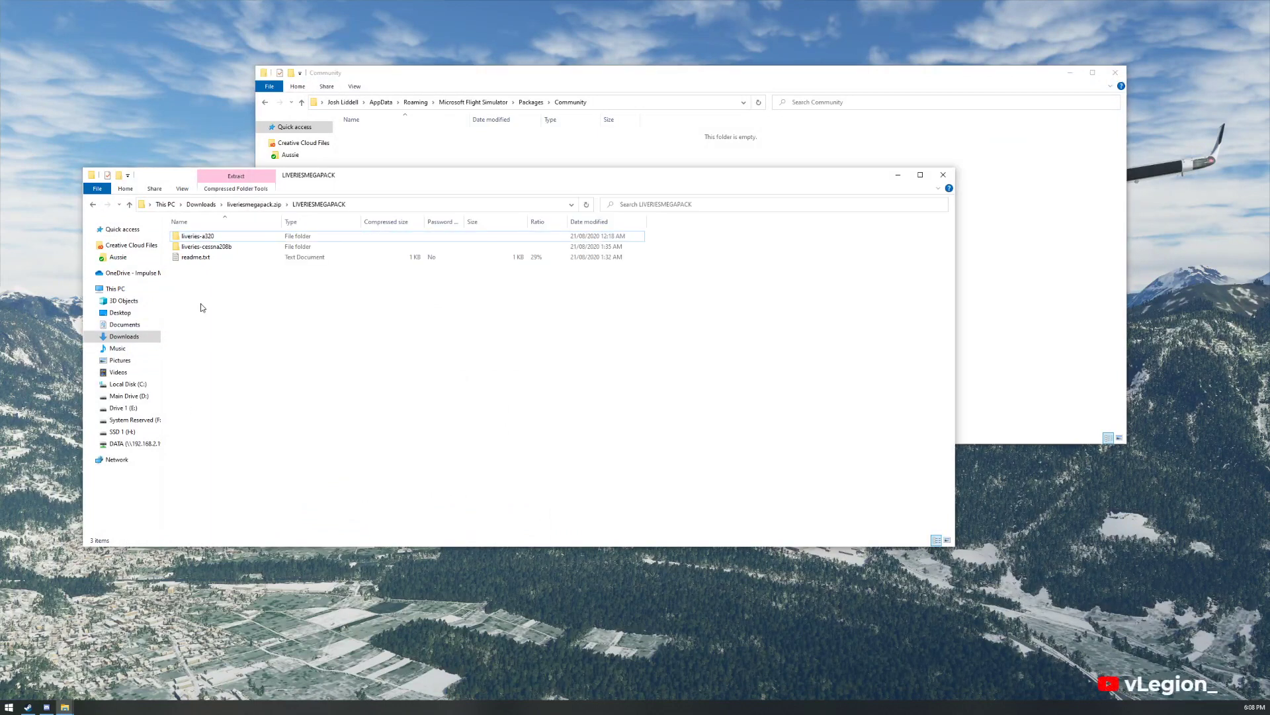
{"action": "left_click", "coordinate": [251, 247]}
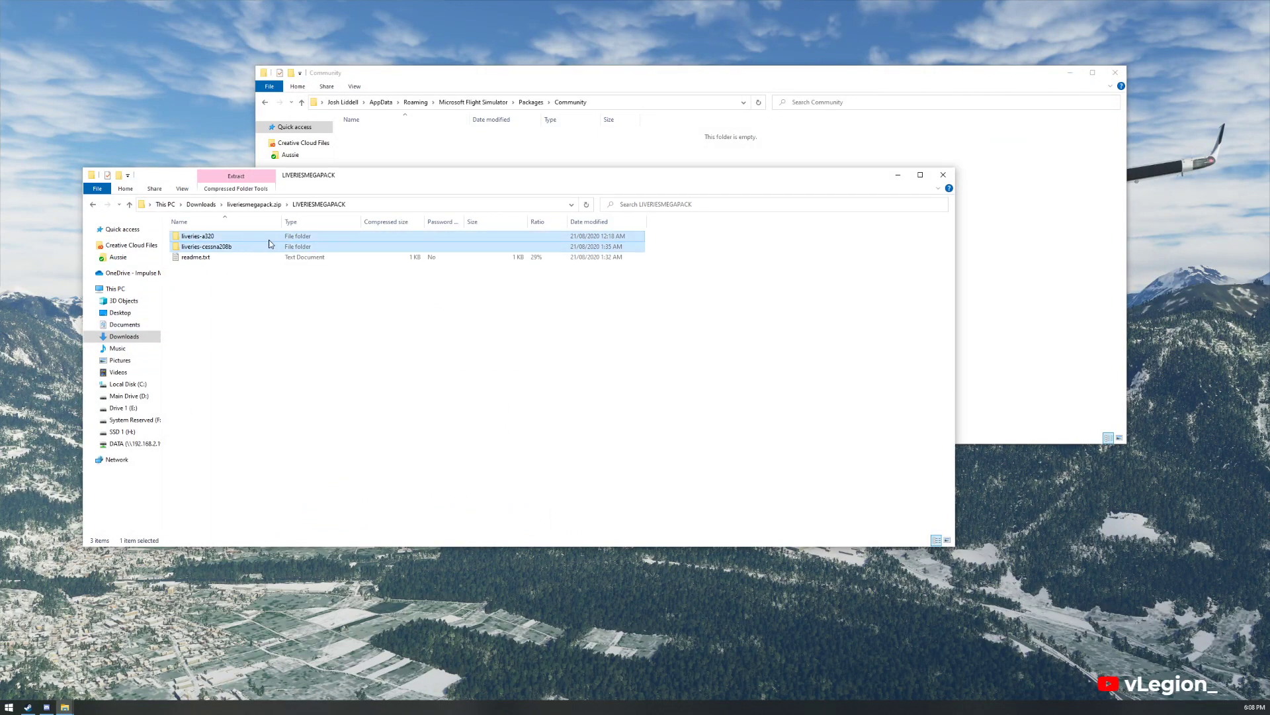
{"action": "left_click", "coordinate": [269, 239], "text": "ctrl"}
{"action": "left_click_drag", "start_coordinate": [456, 176], "coordinate": [430, 322]}
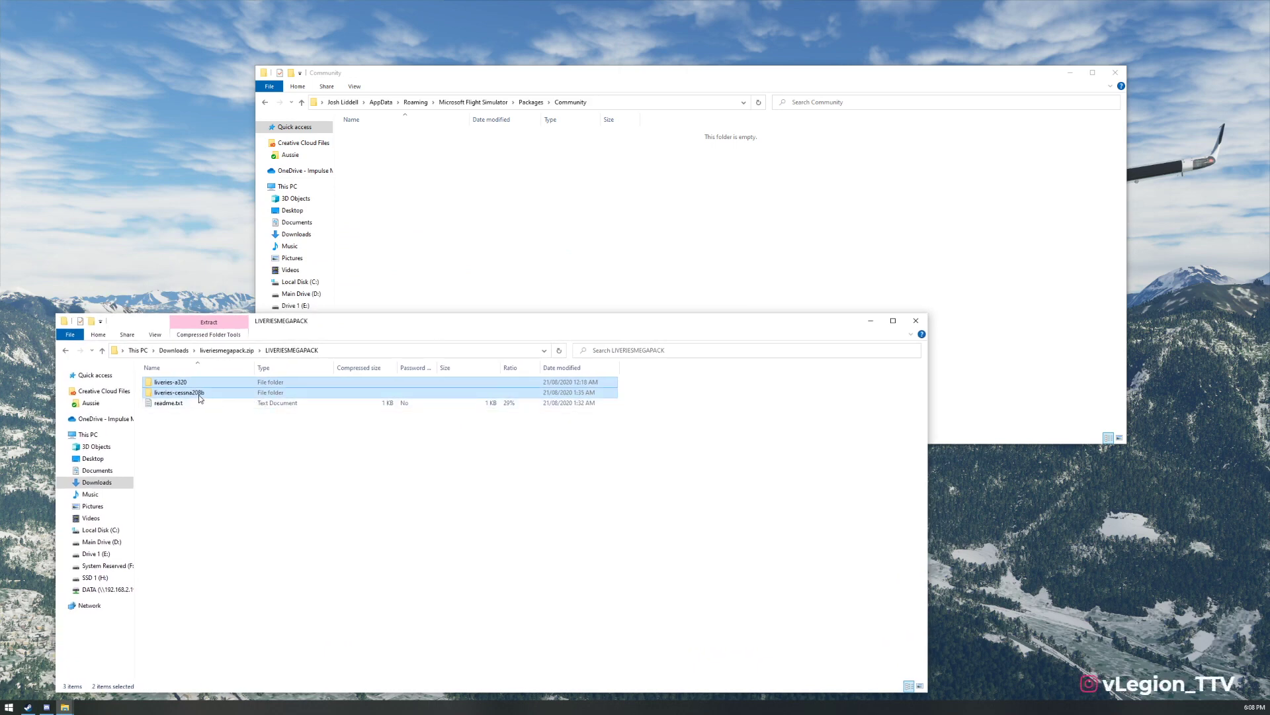
{"action": "left_click_drag", "start_coordinate": [260, 396], "coordinate": [519, 260]}
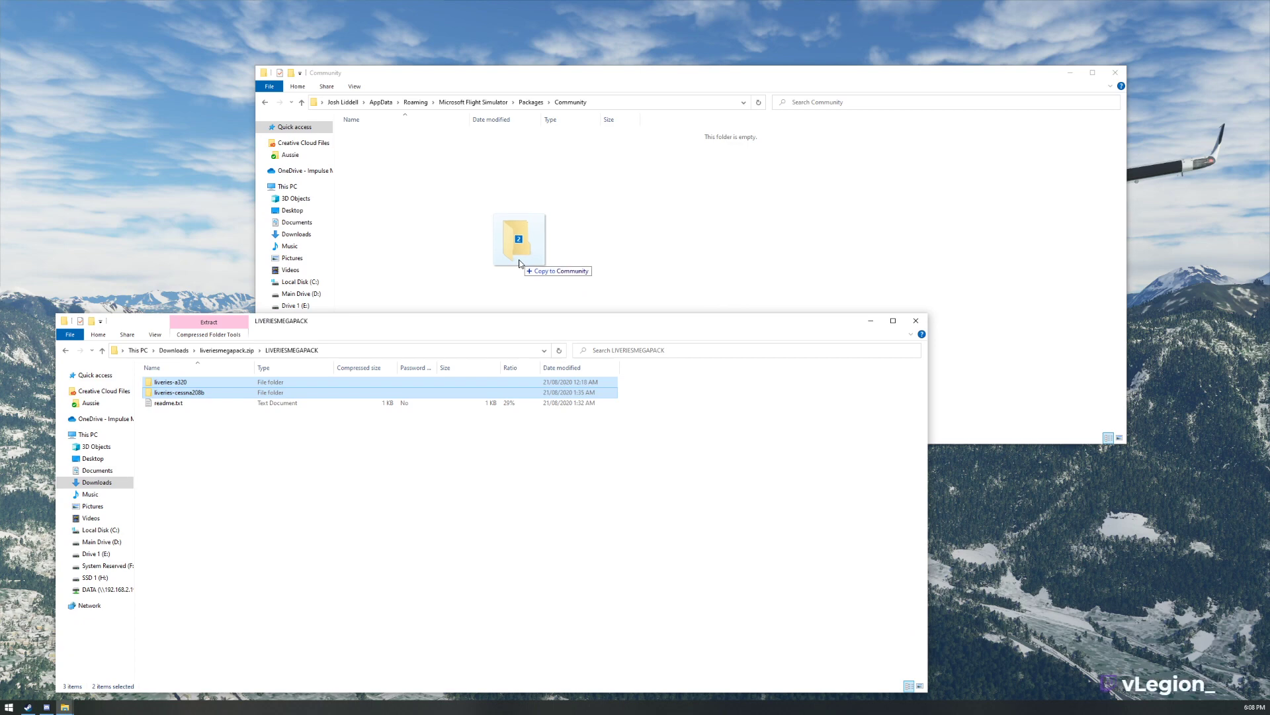
{"action": "left_click_drag", "start_coordinate": [519, 262], "coordinate": [520, 263]}
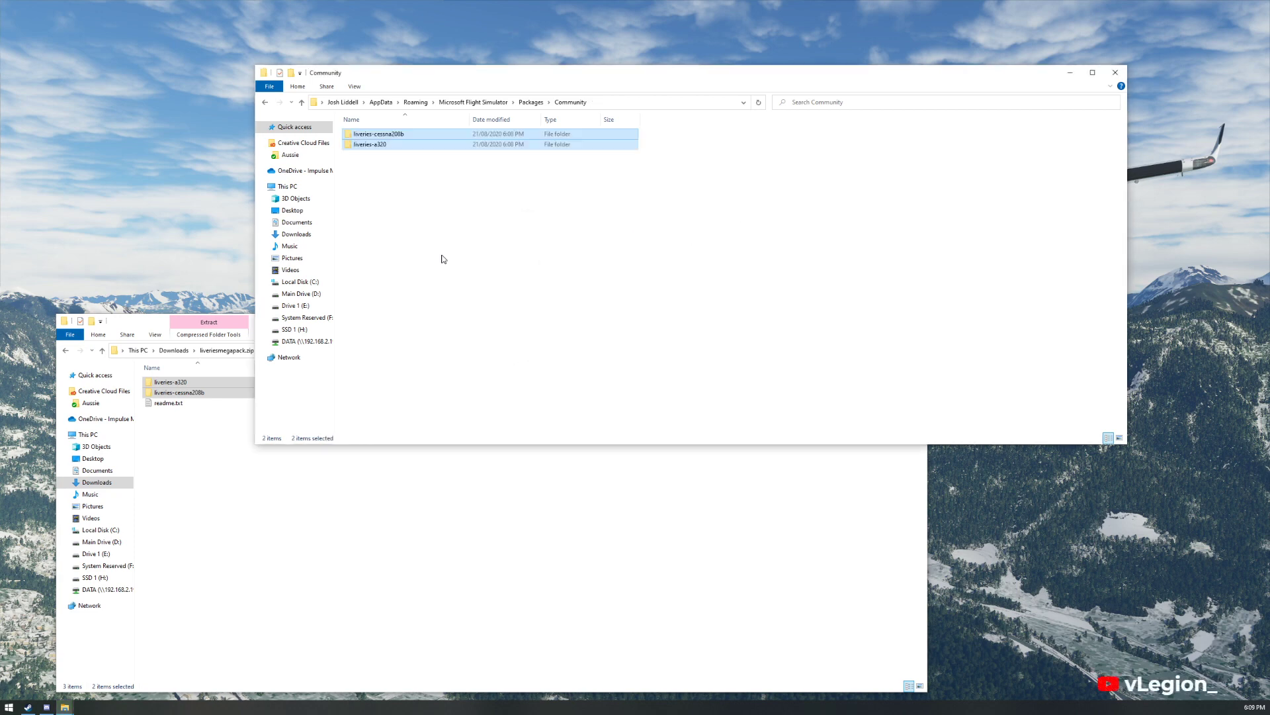
Confirm both livery folders are in Community, select them, and minimize the Community window.
{"action": "left_click", "coordinate": [313, 516]}
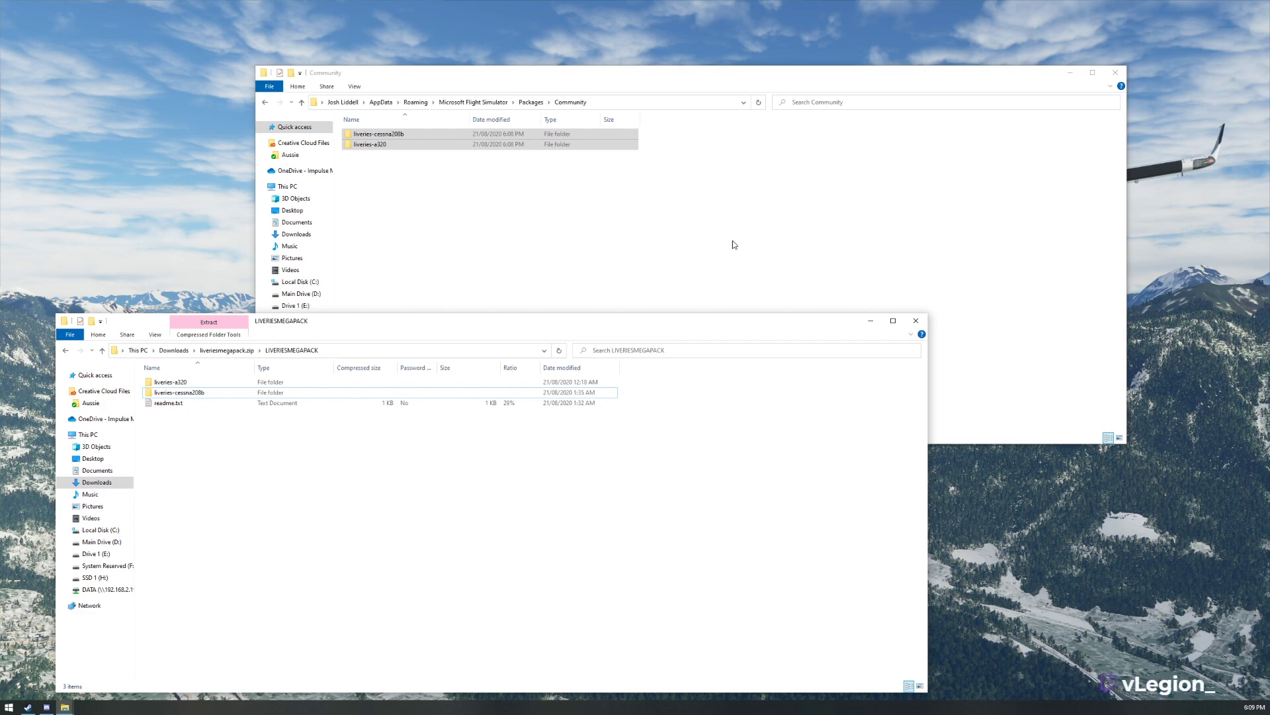
{"action": "left_click", "coordinate": [696, 213]}
{"action": "left_click_drag", "start_coordinate": [521, 233], "coordinate": [407, 127]}
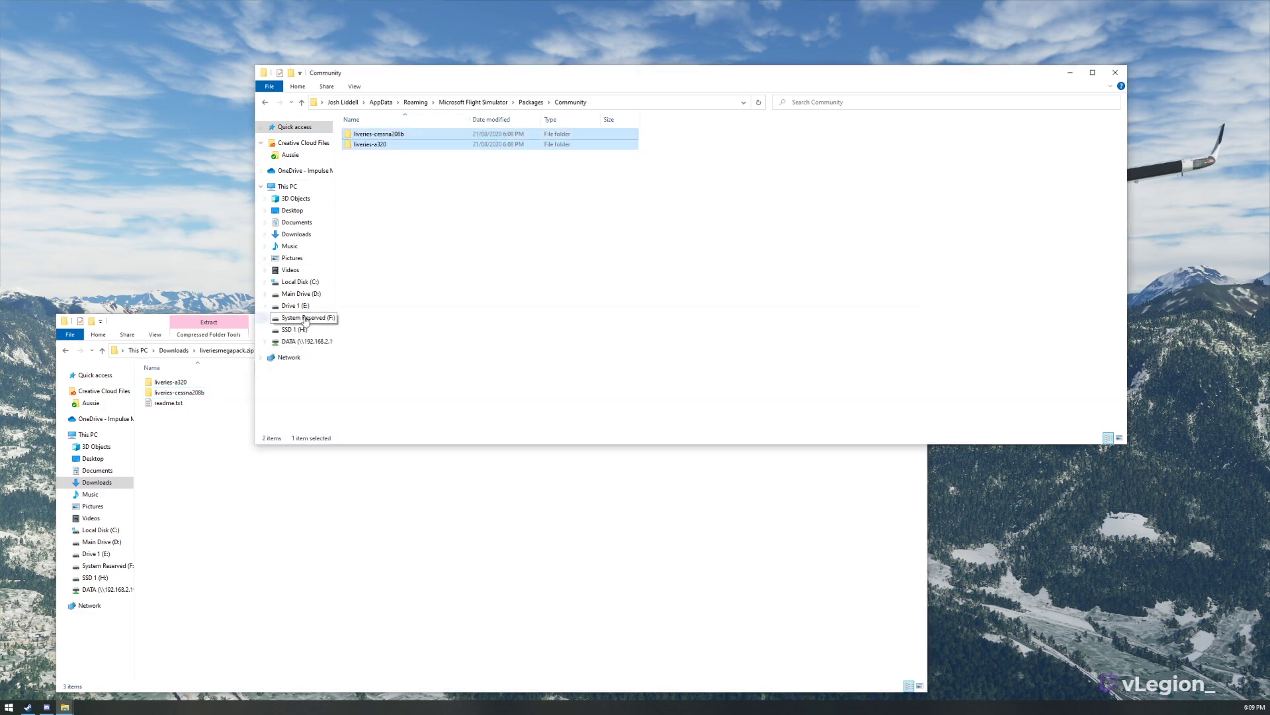
{"action": "left_click", "coordinate": [120, 207]}
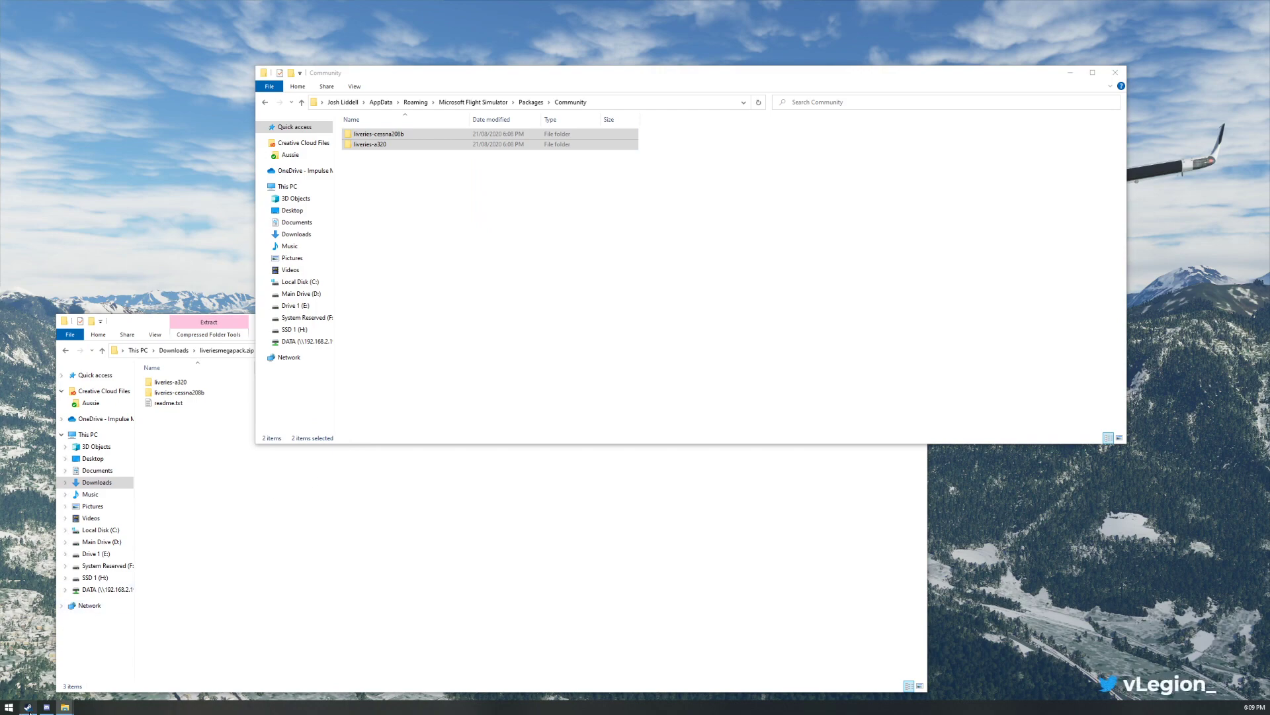
{"action": "left_click", "coordinate": [1074, 73]}
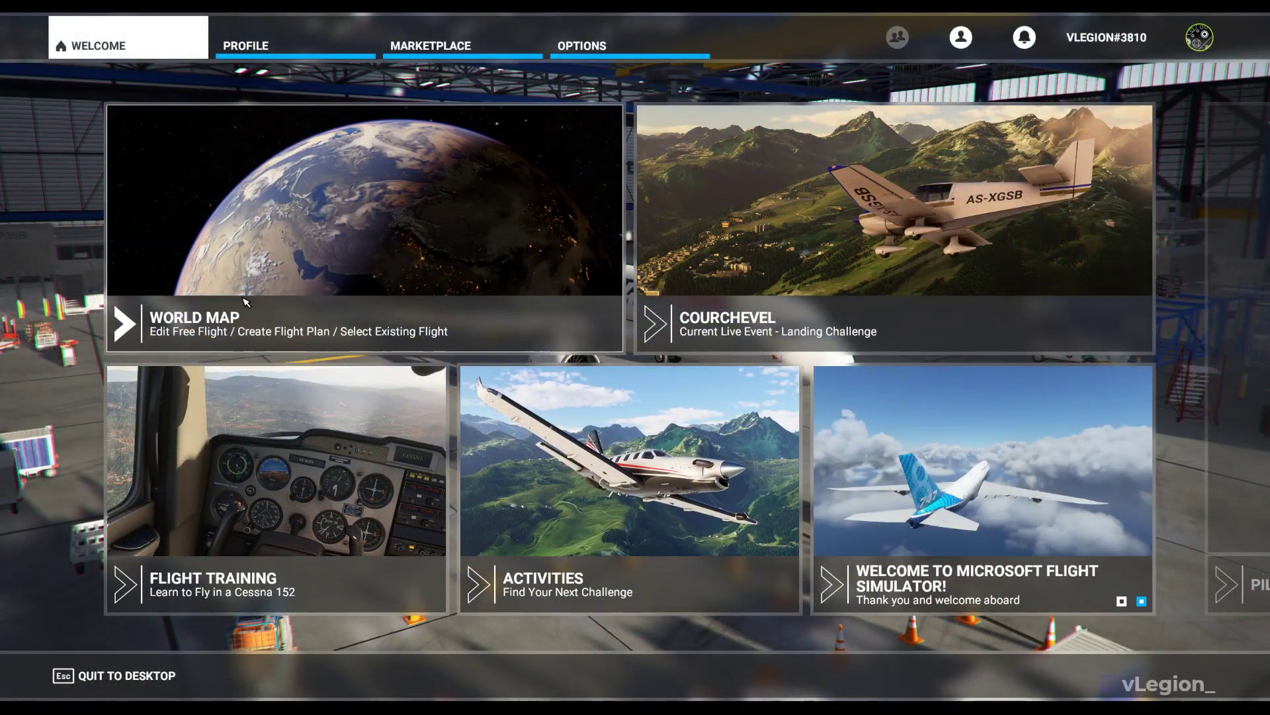
Choose the A320neo in Qantas Link livery departing YMML runway 34, then reopen Flight Conditions.
{"action": "left_click", "coordinate": [318, 315]}
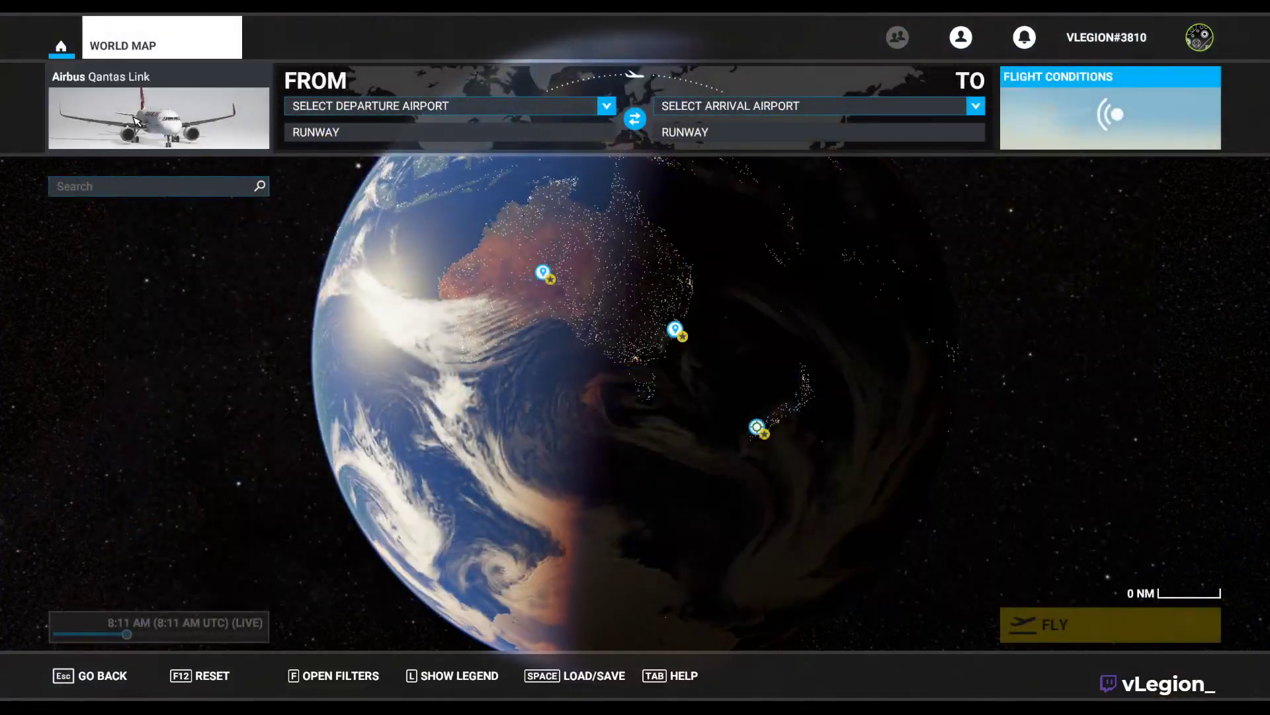
{"action": "left_click", "coordinate": [137, 120]}
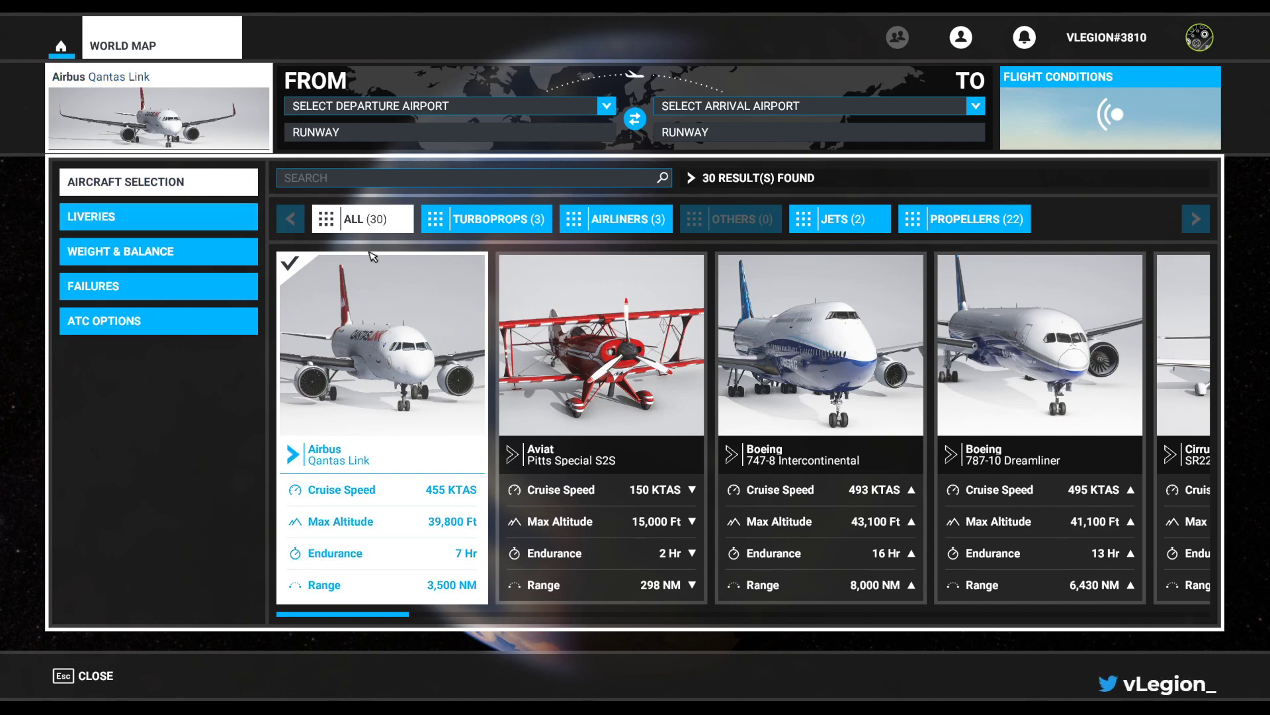
{"action": "left_click", "coordinate": [173, 220]}
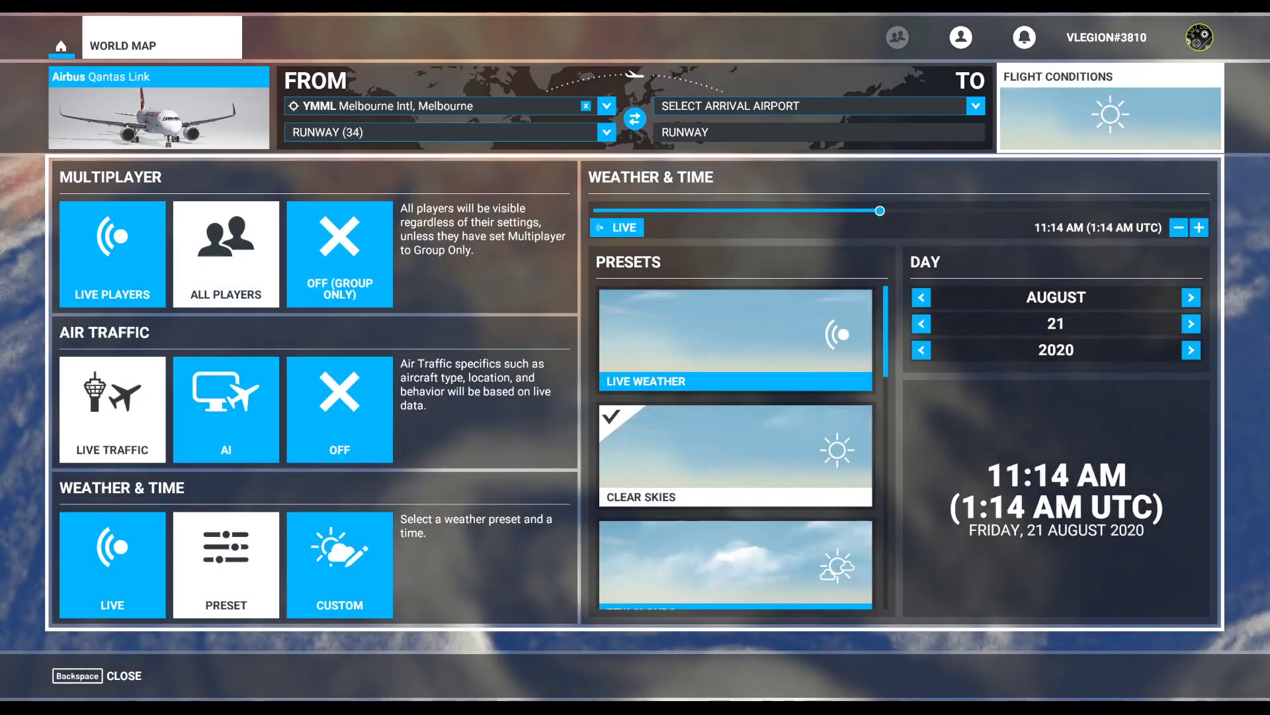
{"action": "left_click", "coordinate": [1106, 37]}
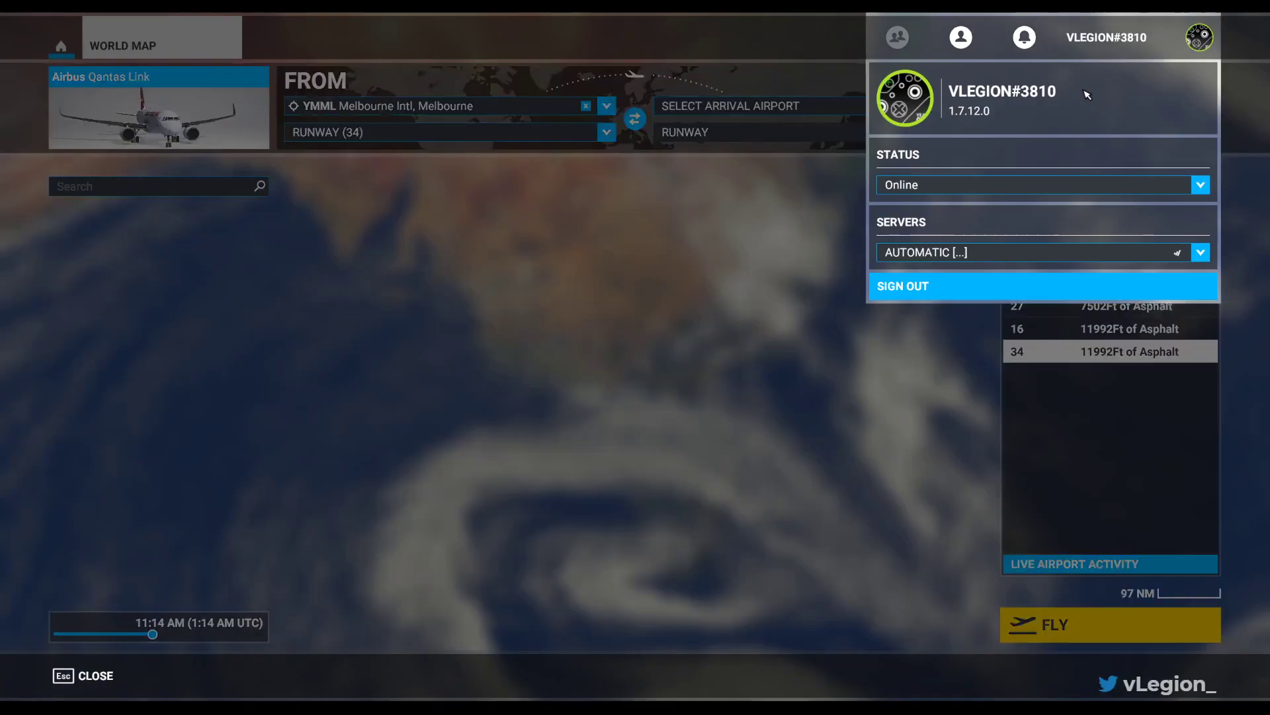
{"action": "left_click", "coordinate": [1106, 37]}
{"action": "left_click", "coordinate": [1077, 145]}
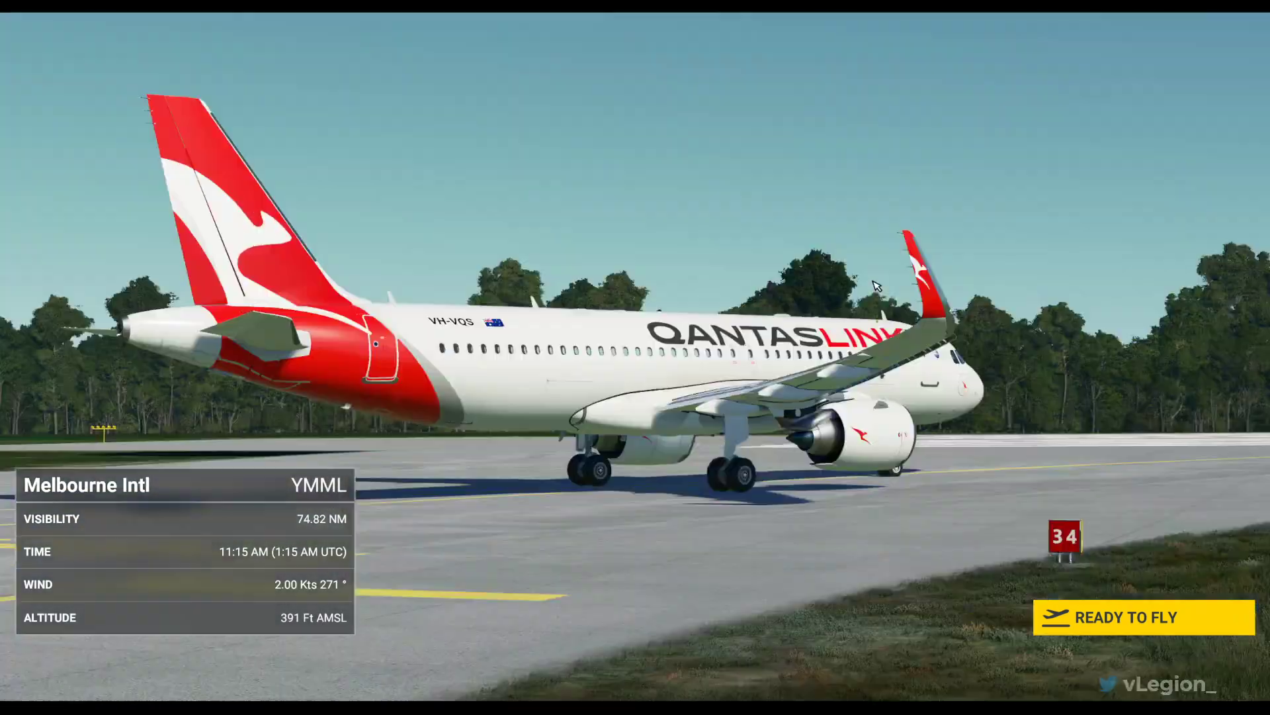
Start the flight at Melbourne runway 34 and switch to the external camera with End.
{"action": "left_click", "coordinate": [1103, 622]}
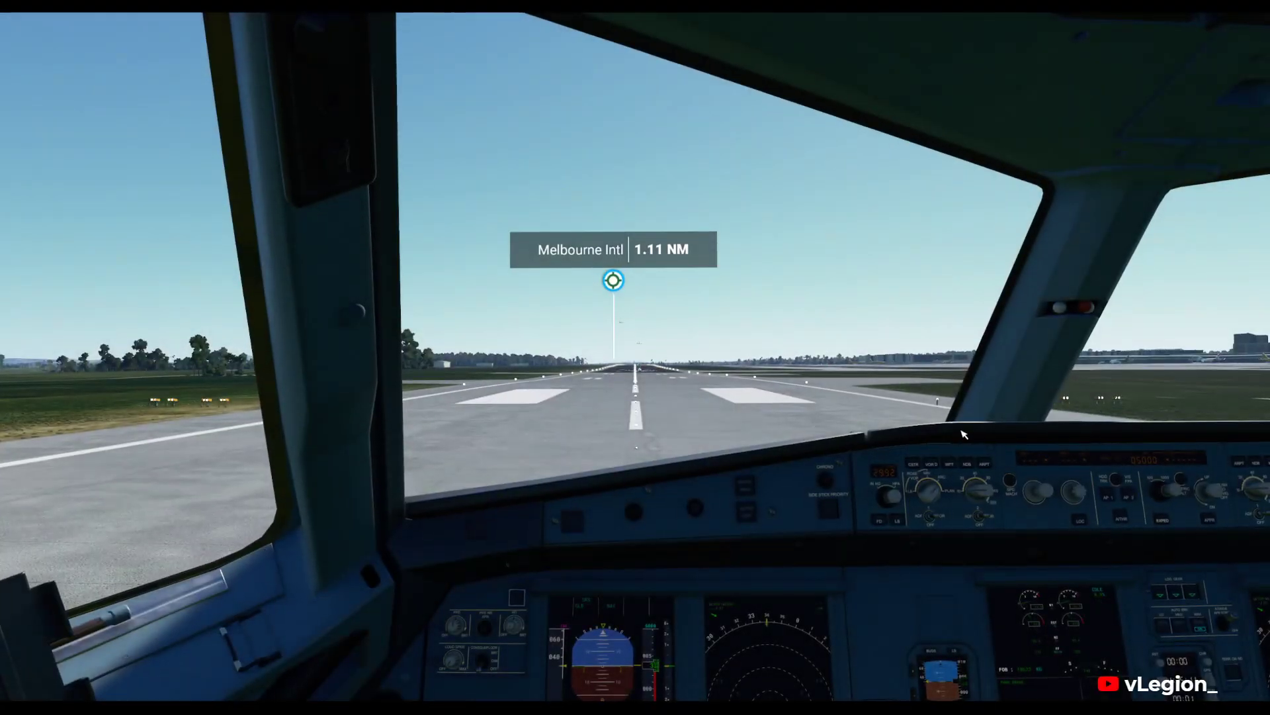
{"action": "key", "text": "End"}
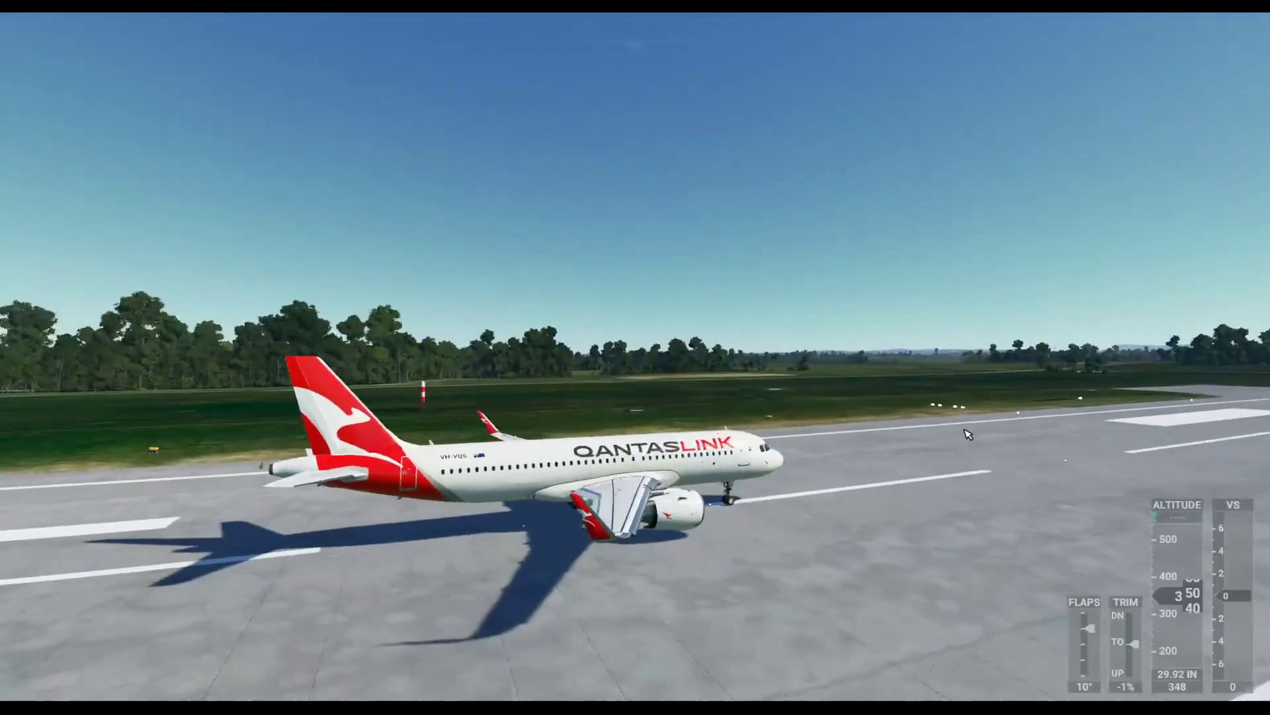